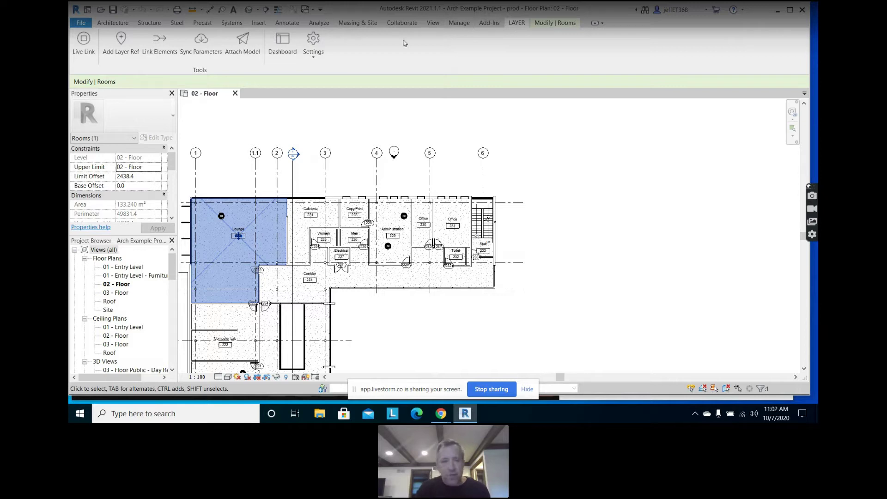
# Examine the element categories that can be kept in sync with Layer for attaching the model to Example Project, and cancel without attaching
pyautogui.click(249, 43)
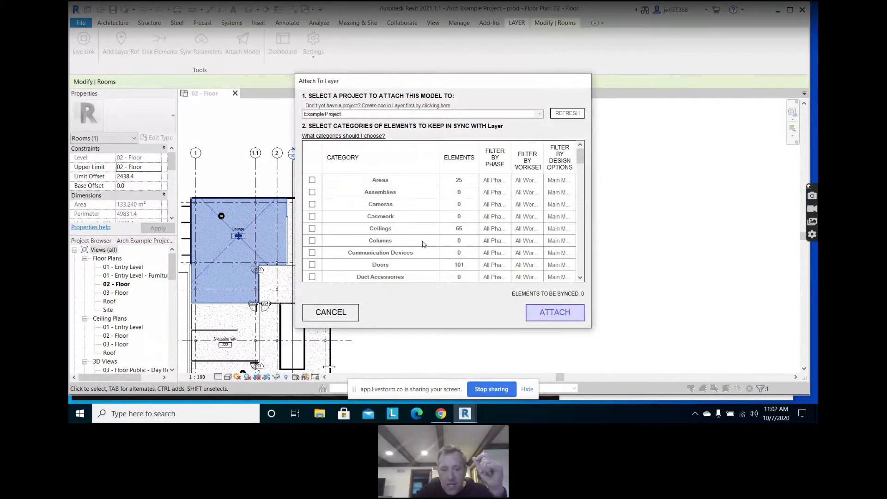
pyautogui.scroll(-3, 423, 244)
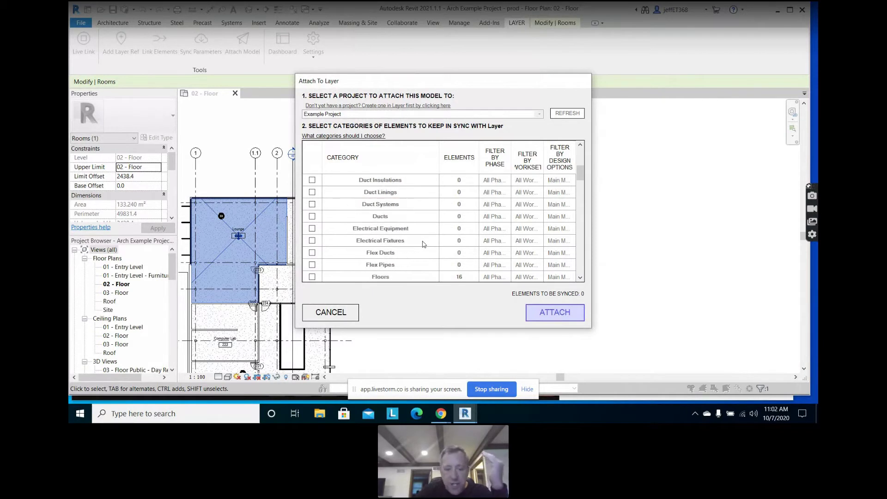
pyautogui.scroll(-1, 424, 244)
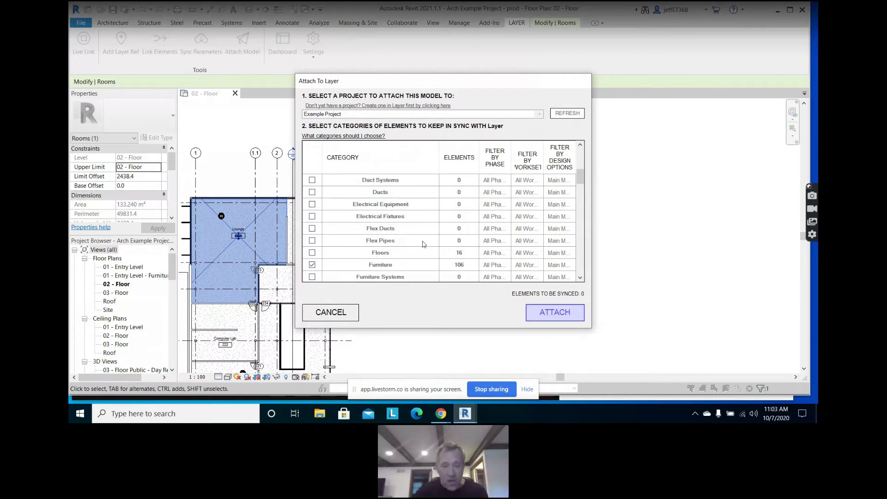
pyautogui.scroll(2, 377, 250)
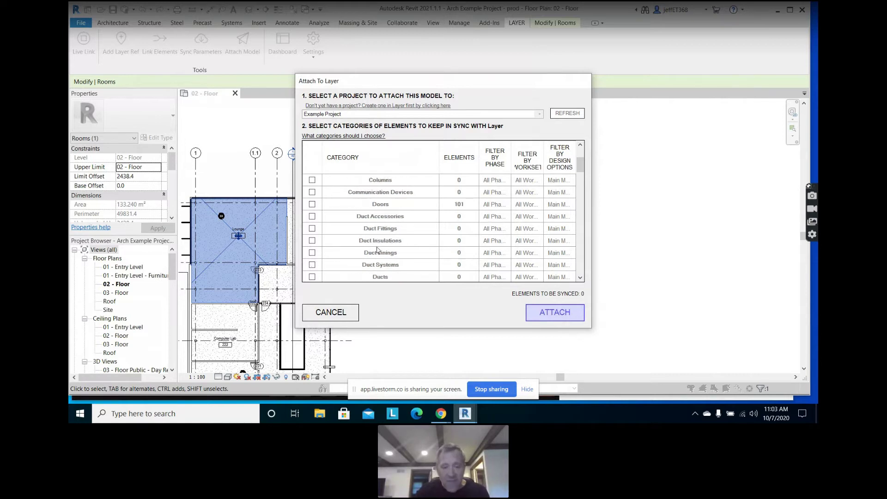
pyautogui.scroll(-4, 378, 250)
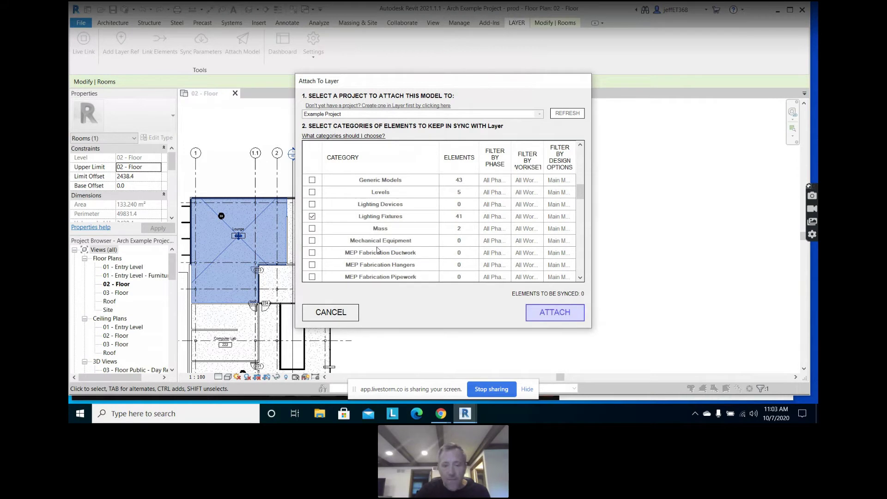
pyautogui.scroll(-5, 377, 250)
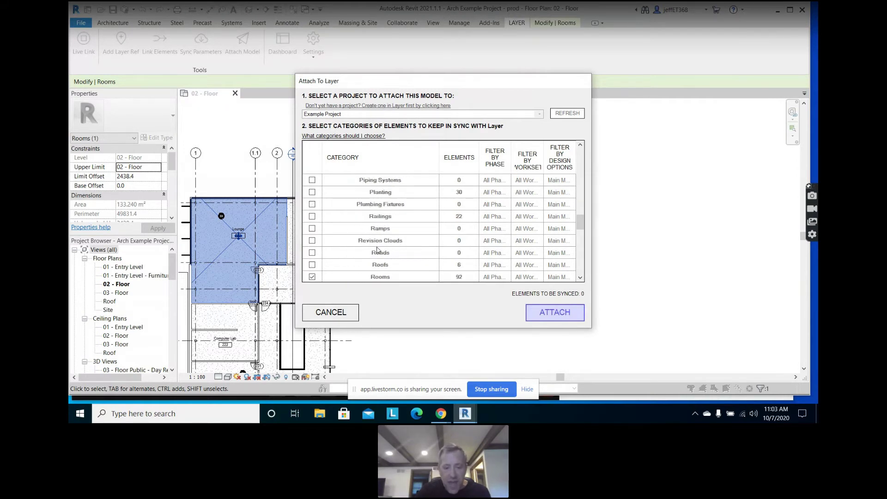
pyautogui.scroll(-2, 378, 250)
pyautogui.scroll(-1, 378, 250)
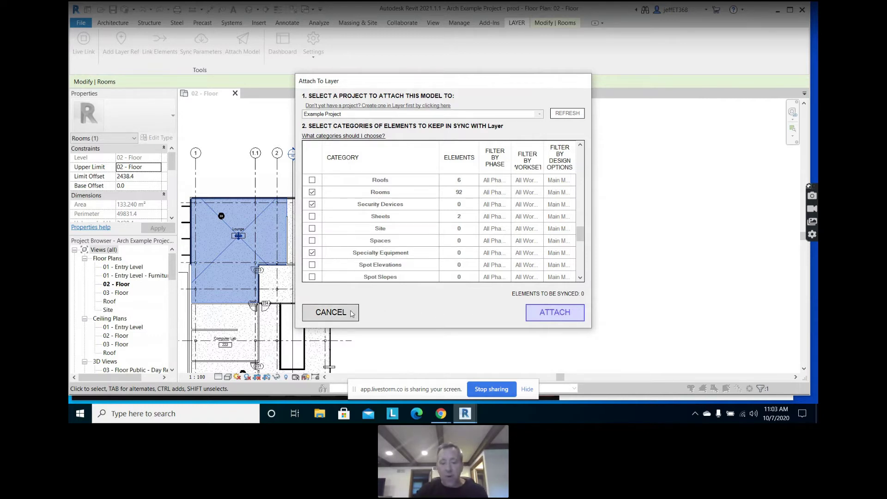
pyautogui.click(331, 312)
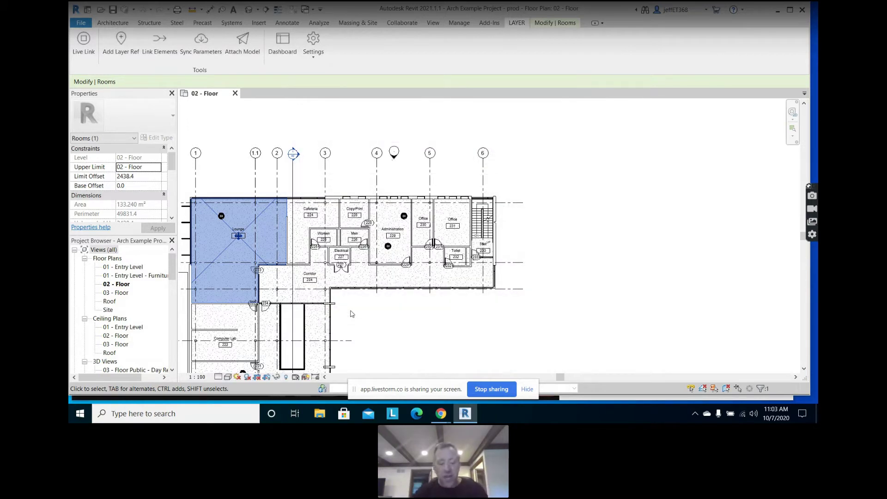
# Switch to the Layer web app in Chrome and open Example Project from the project list
pyautogui.hotkey('alt', 'Tab')
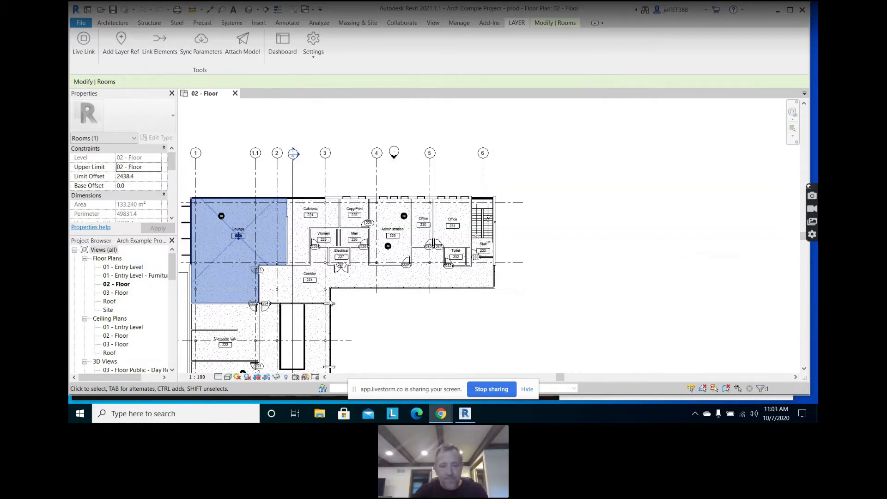
pyautogui.hotkey('alt', 'Tab')
pyautogui.hotkey('alt', 'Tab')
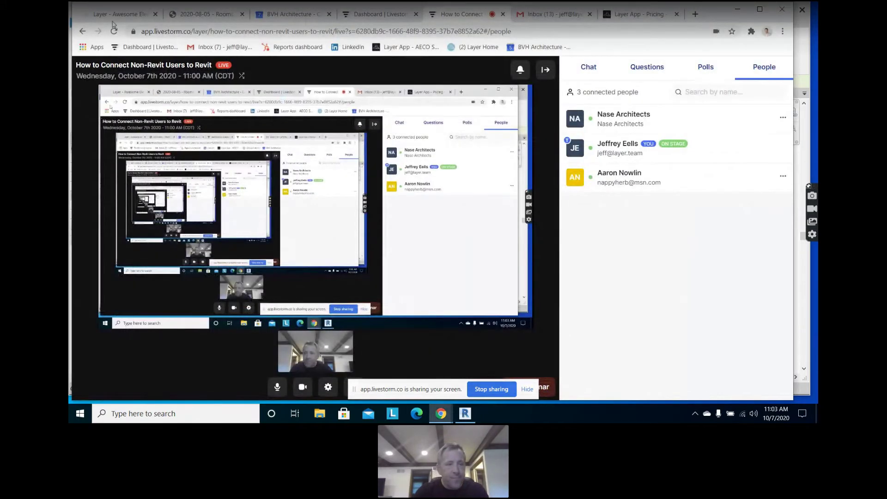
pyautogui.click(131, 20)
pyautogui.click(88, 82)
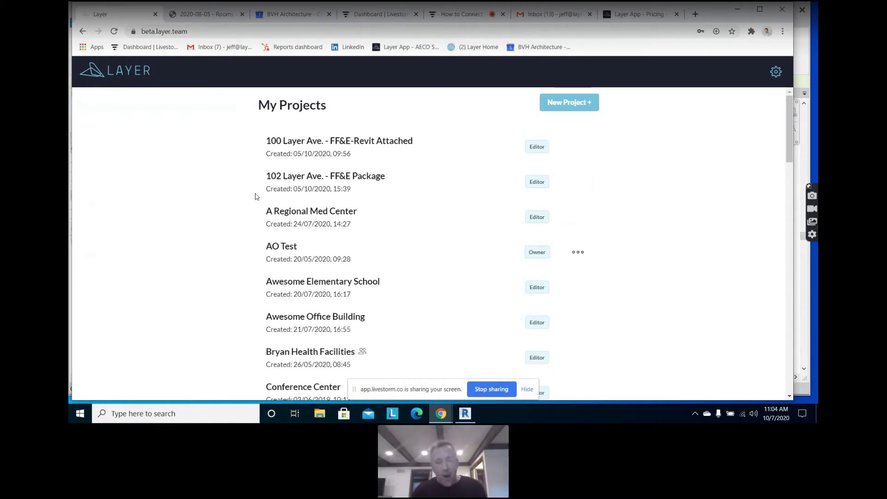
pyautogui.scroll(-2, 256, 196)
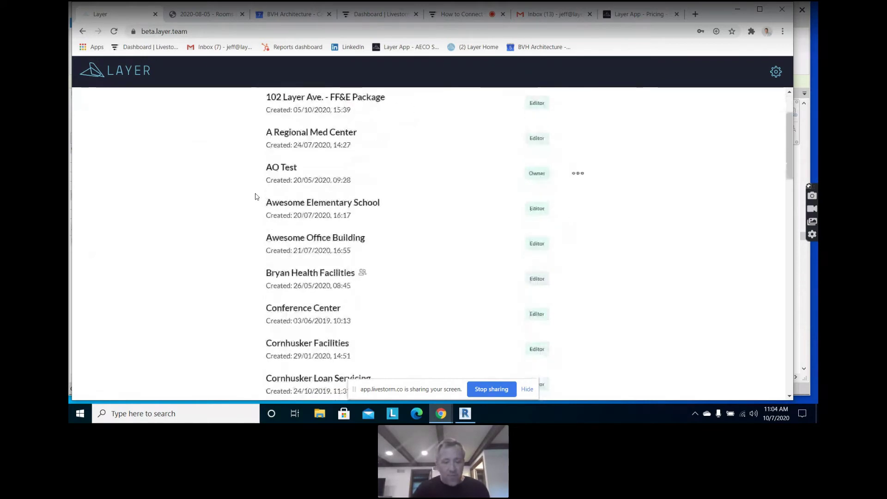
pyautogui.scroll(-4, 256, 196)
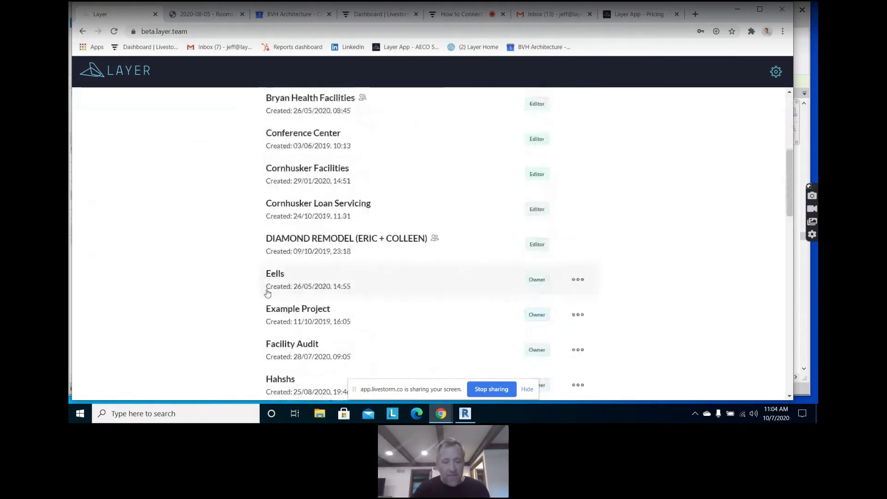
pyautogui.click(274, 310)
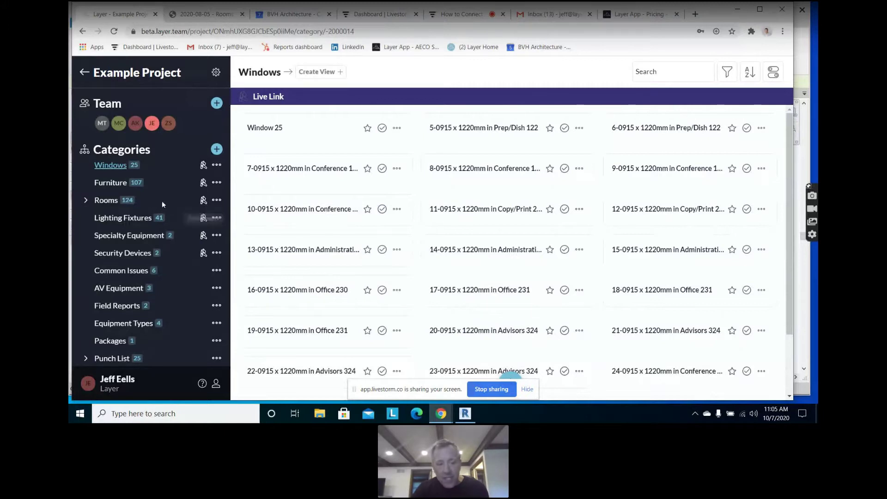
# Search the Rooms category for 223 and open the Lounge 223 element
pyautogui.click(109, 201)
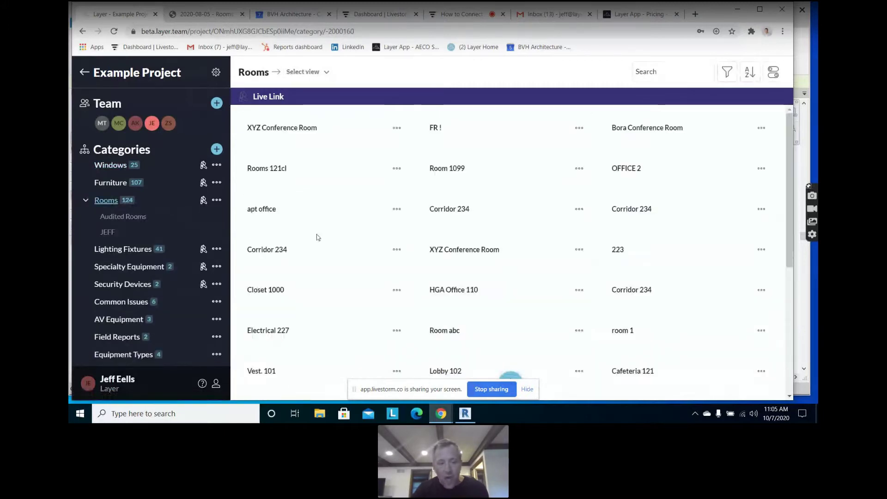
pyautogui.scroll(-10, 571, 196)
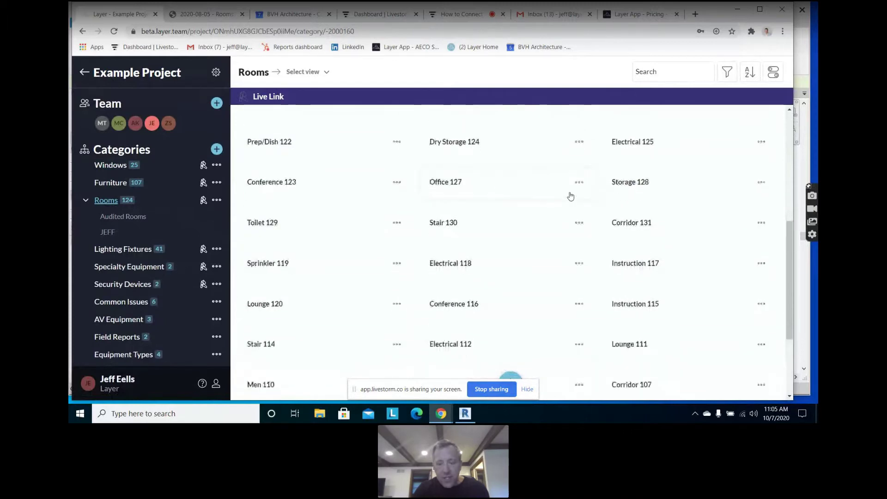
pyautogui.scroll(10, 571, 196)
pyautogui.click(649, 72)
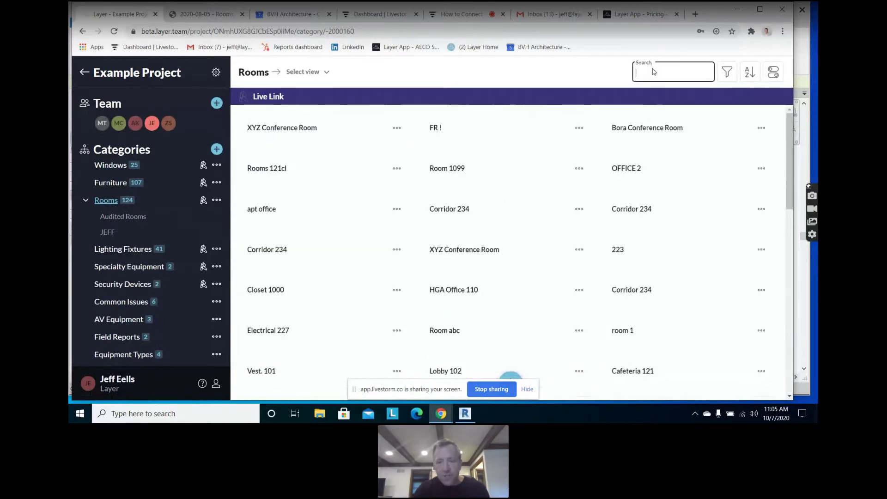
pyautogui.write('223')
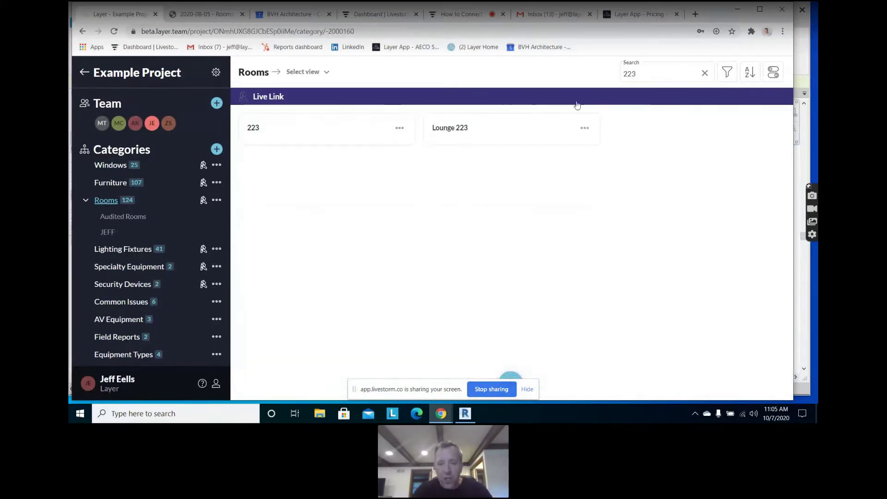
pyautogui.click(518, 128)
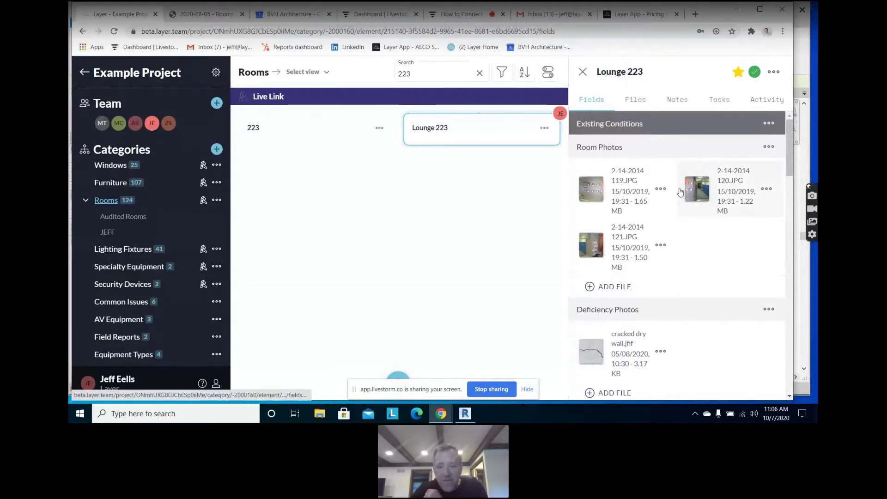
# Set Lounge 223's Room Condition Rating to Poor
pyautogui.scroll(-5, 680, 192)
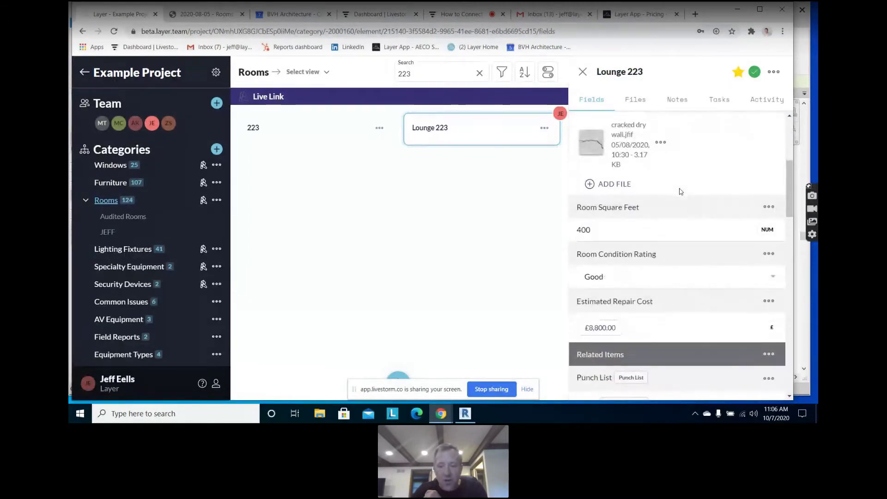
pyautogui.scroll(-1, 680, 191)
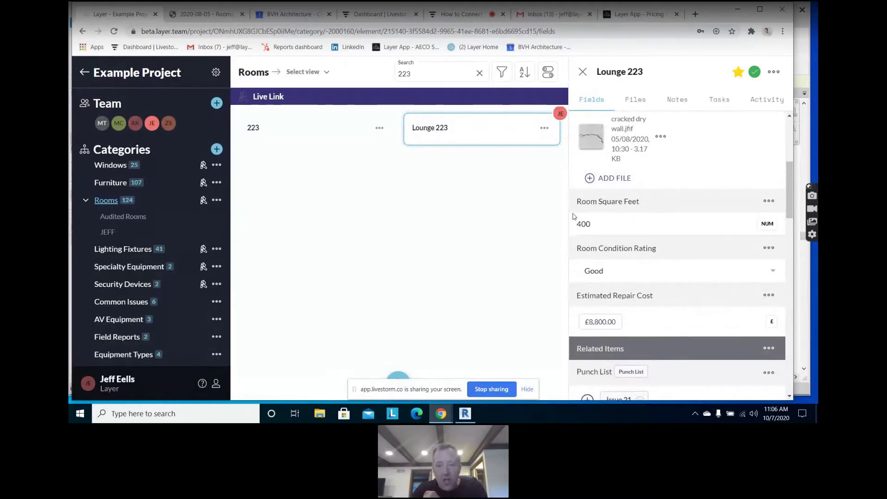
pyautogui.scroll(-1, 651, 234)
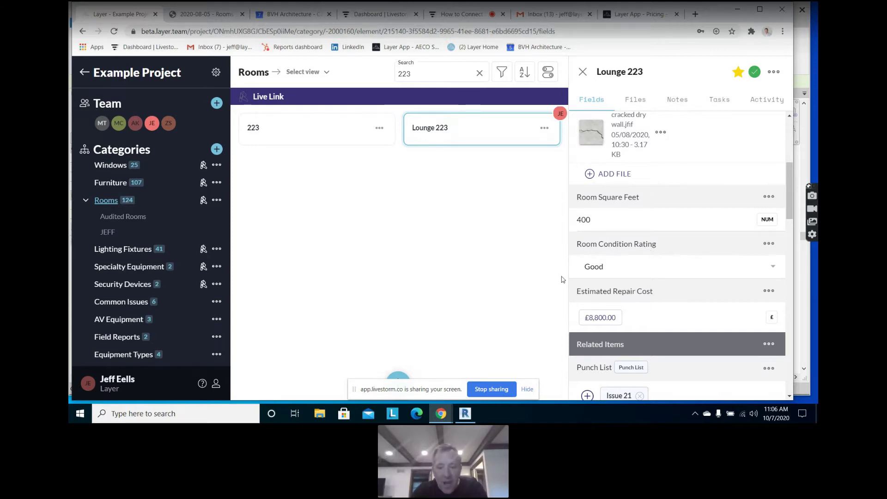
pyautogui.click(619, 275)
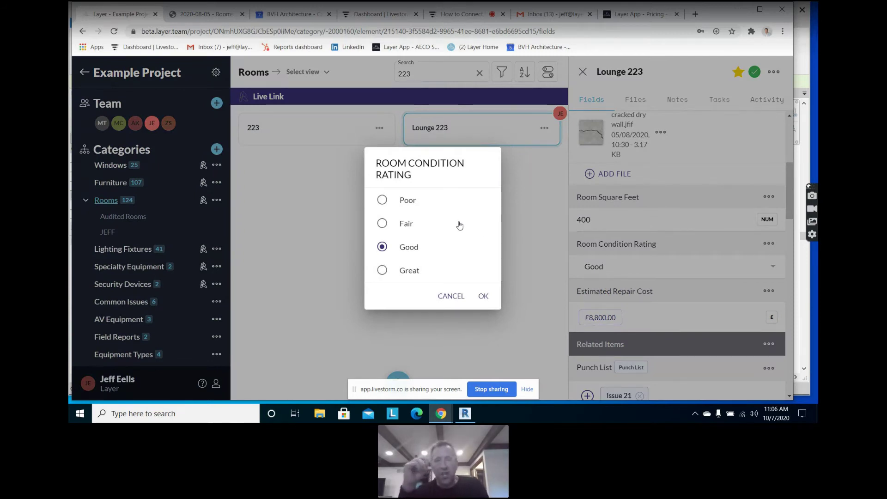
pyautogui.click(382, 204)
pyautogui.click(483, 296)
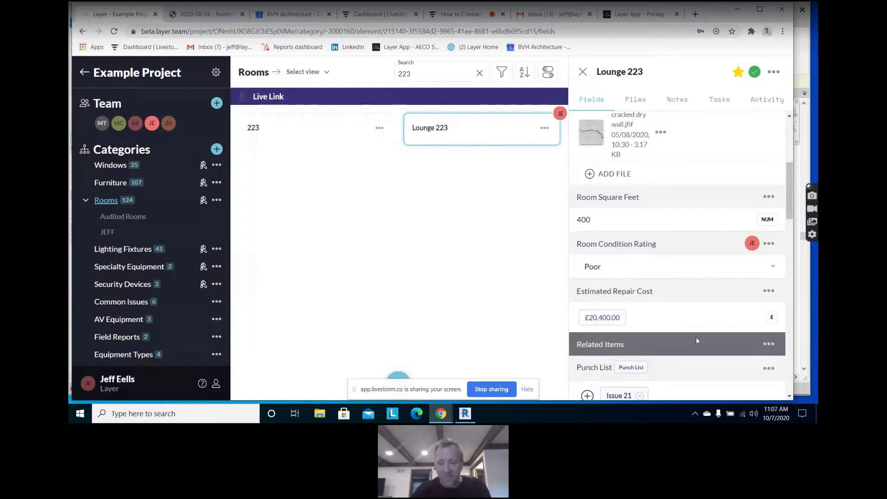
# Try raising the Motion Detectors quantity by one in Lounge 223's Security Devices field, and set it back to 3
pyautogui.scroll(-3, 697, 341)
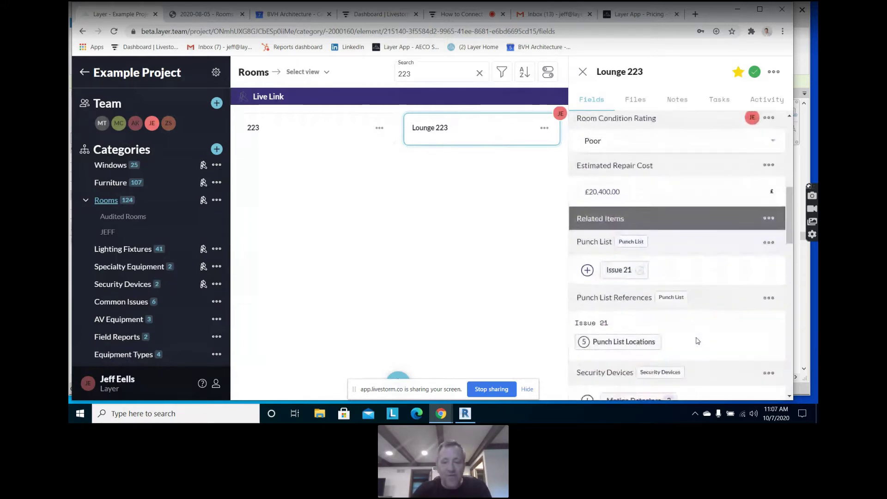
pyautogui.scroll(-1, 695, 340)
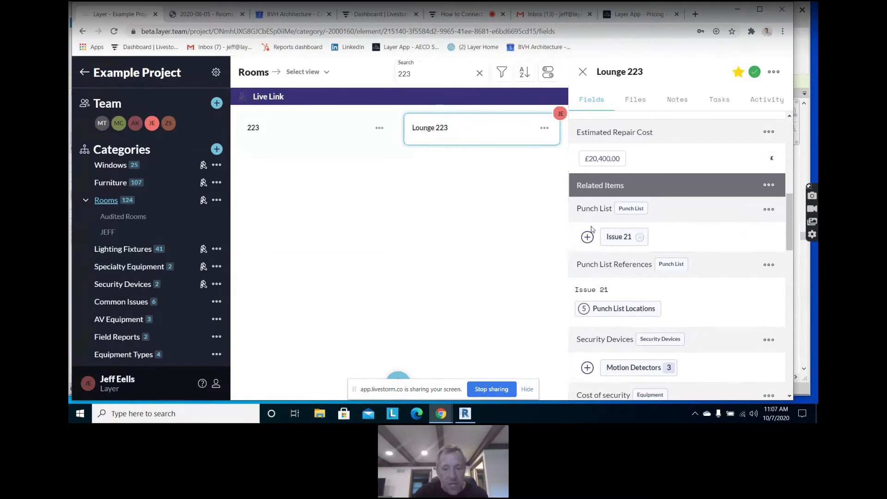
pyautogui.scroll(-1, 678, 228)
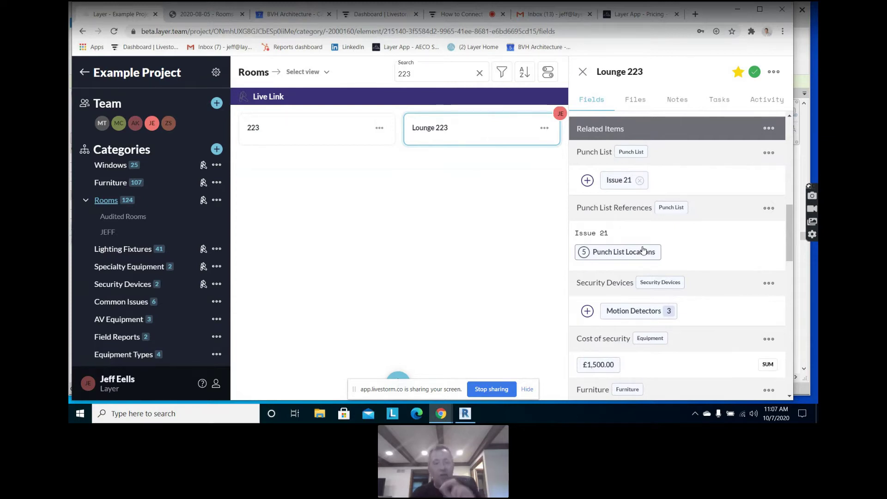
pyautogui.scroll(-1, 643, 250)
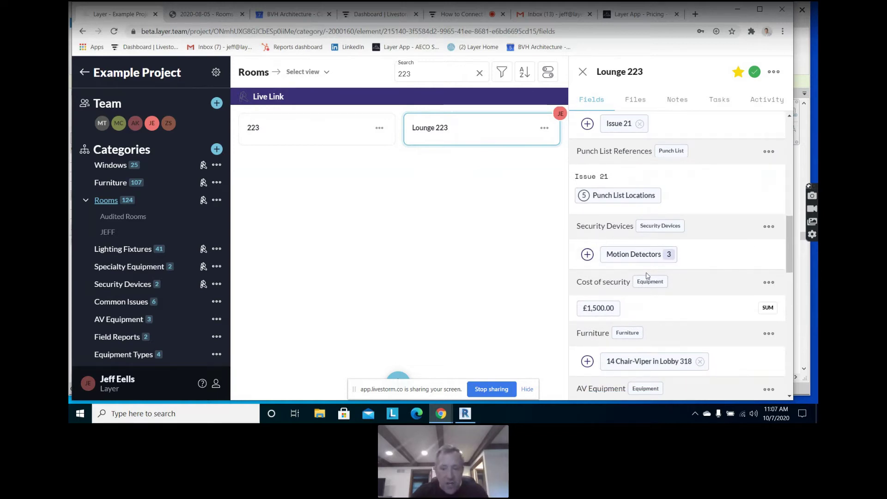
pyautogui.click(669, 254)
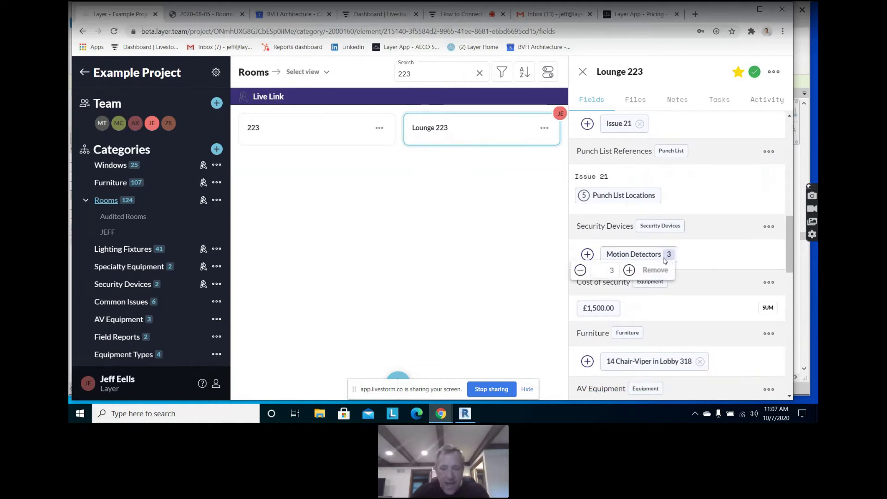
pyautogui.click(629, 270)
pyautogui.click(580, 270)
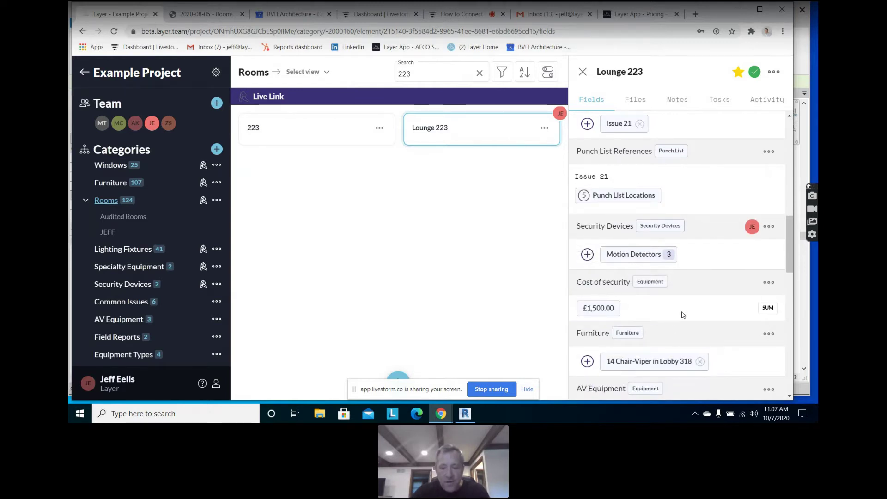
# Examine Lounge 223's remaining fields, from furniture and AV equipment through room metadata with Revit area and phase to base materials
pyautogui.scroll(-2, 683, 314)
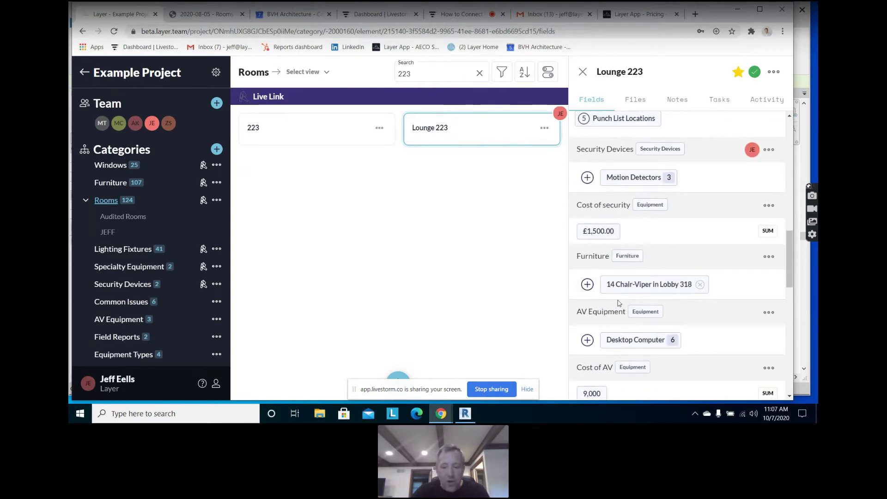
pyautogui.scroll(-1, 679, 312)
pyautogui.scroll(-1, 626, 318)
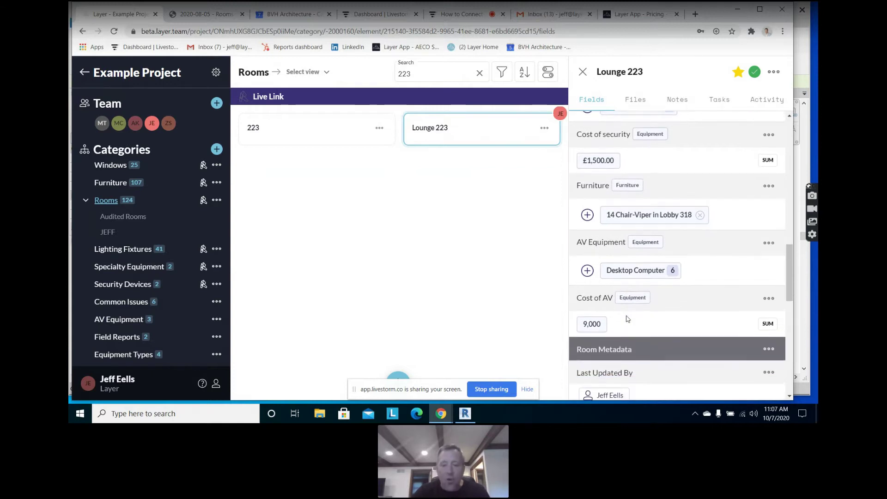
pyautogui.scroll(-1, 657, 353)
pyautogui.scroll(-3, 658, 354)
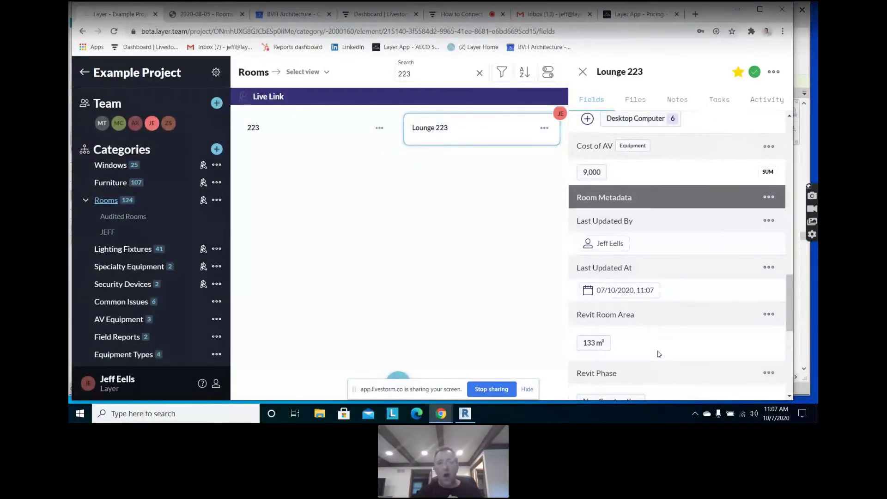
pyautogui.scroll(-1, 659, 354)
pyautogui.scroll(-2, 659, 354)
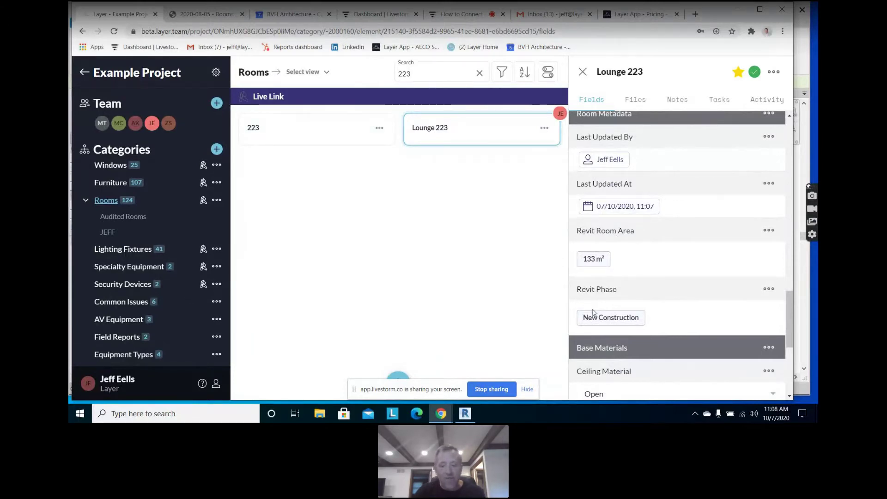
pyautogui.scroll(-5, 609, 323)
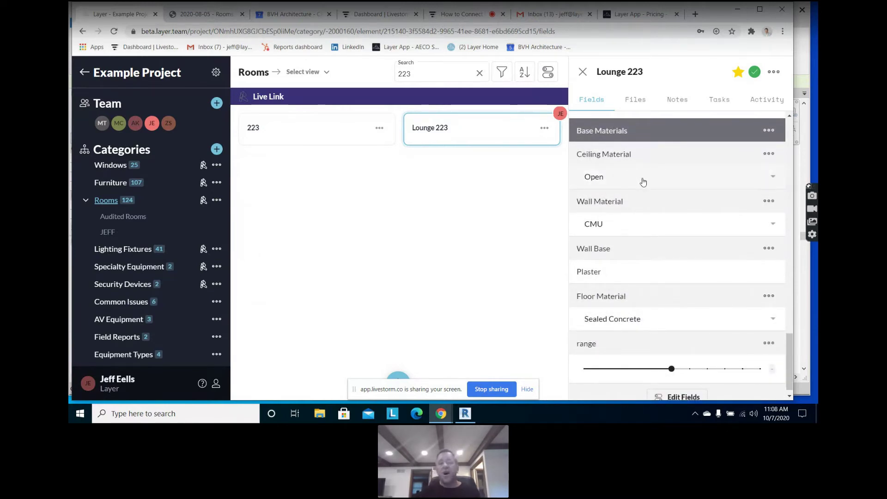
# Set Lounge 223's Ceiling Material to ACT and its Wall Material to Gypsum
pyautogui.click(643, 182)
pyautogui.click(420, 196)
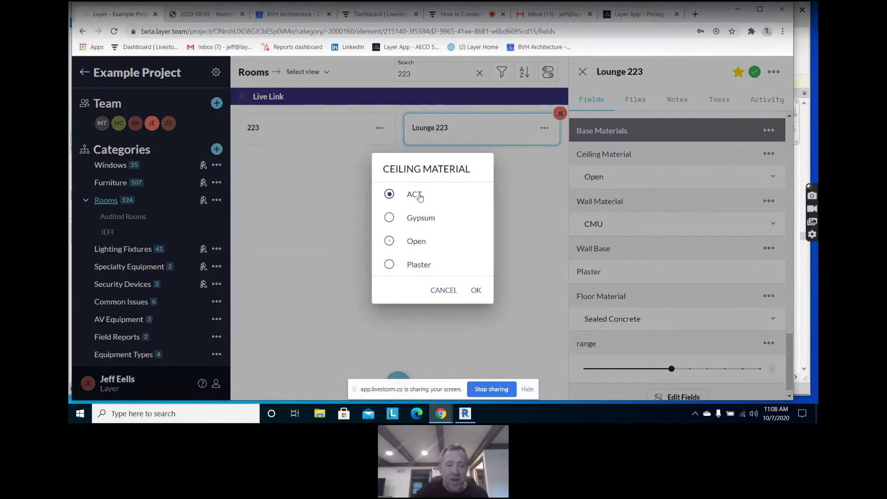
pyautogui.click(476, 291)
pyautogui.click(617, 230)
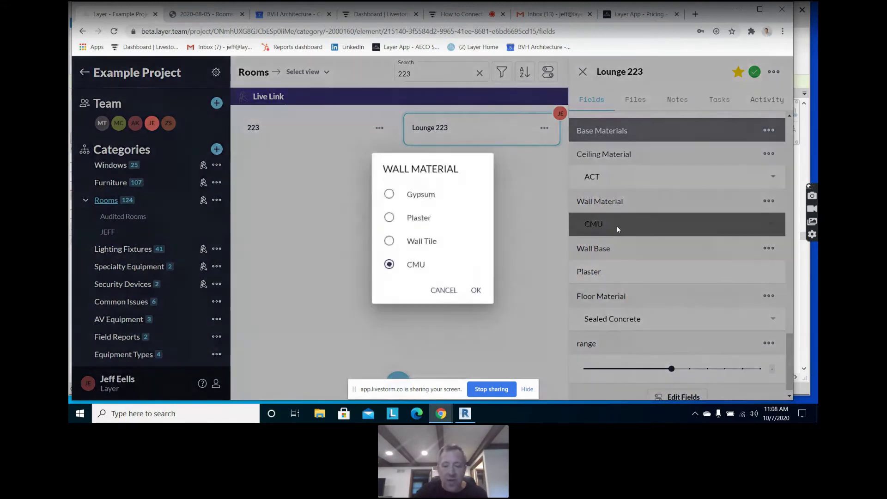
pyautogui.click(428, 197)
pyautogui.click(476, 288)
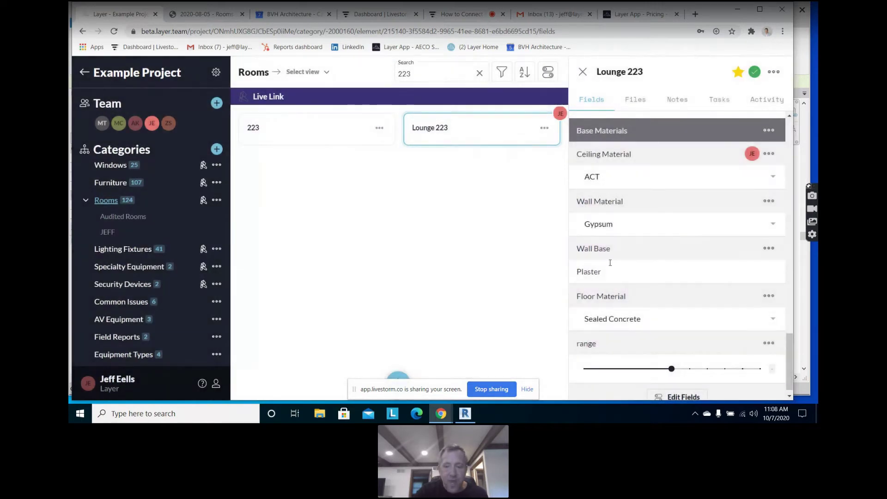
# Add a Select One Input field named "imput" to the Rooms category form and close the form editor
pyautogui.click(774, 72)
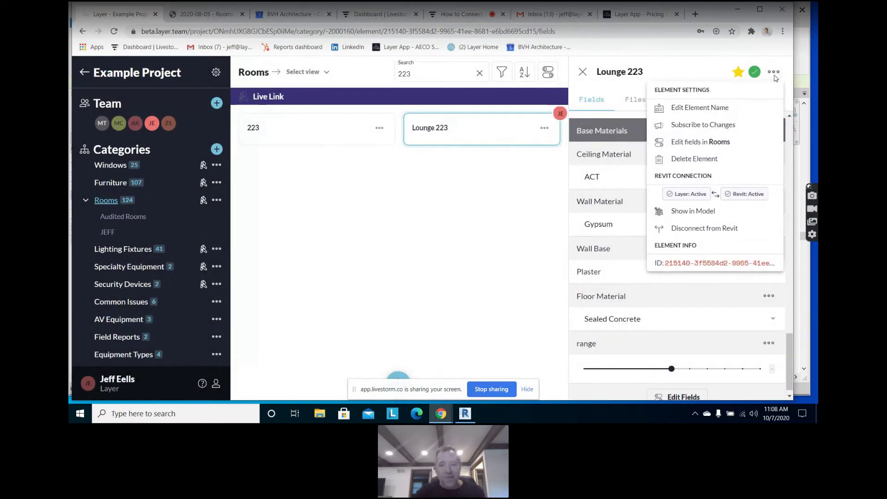
pyautogui.click(718, 143)
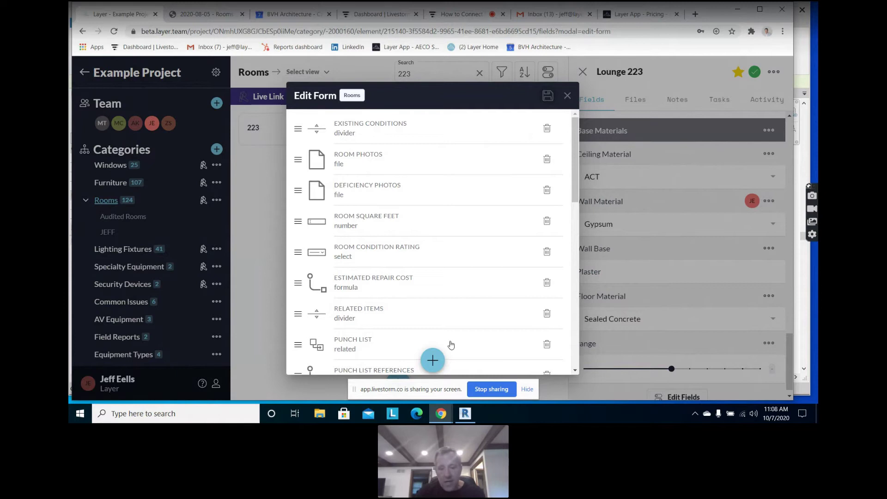
pyautogui.click(433, 356)
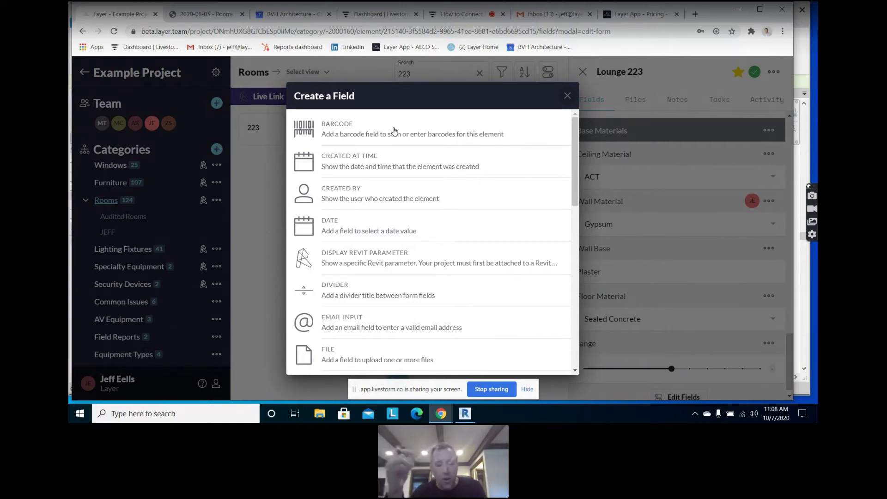
pyautogui.scroll(-1, 397, 222)
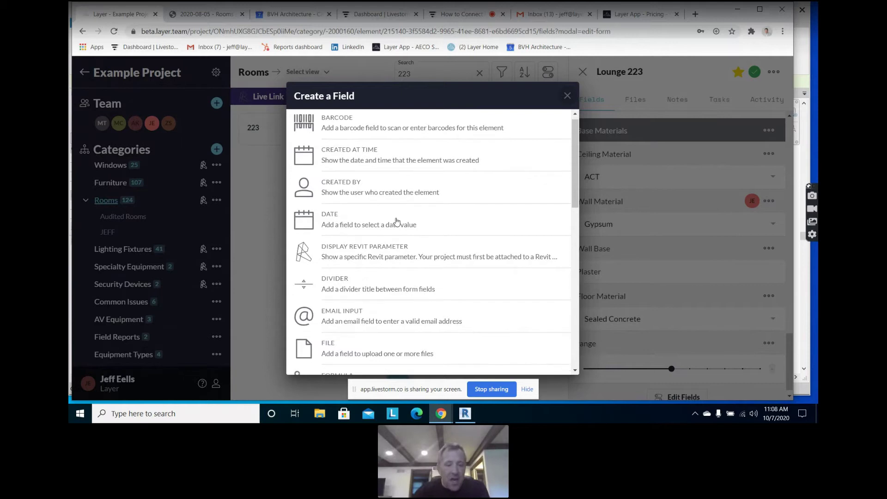
pyautogui.scroll(-3, 369, 249)
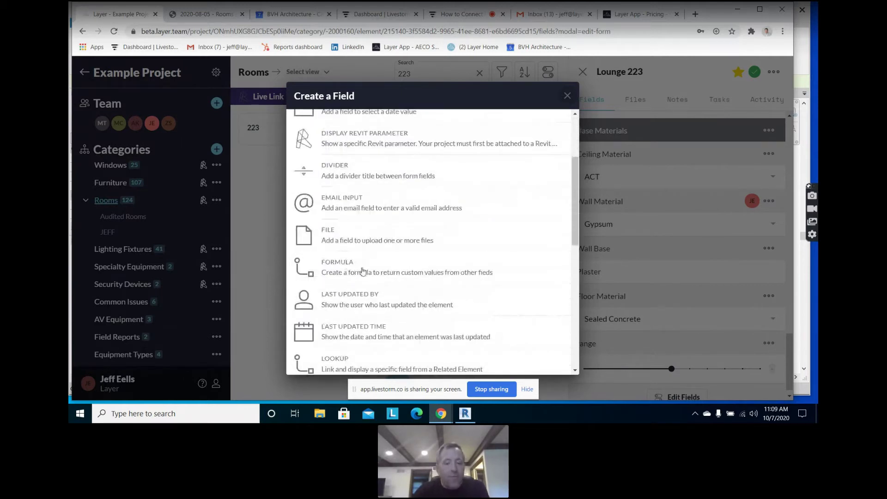
pyautogui.scroll(-3, 371, 270)
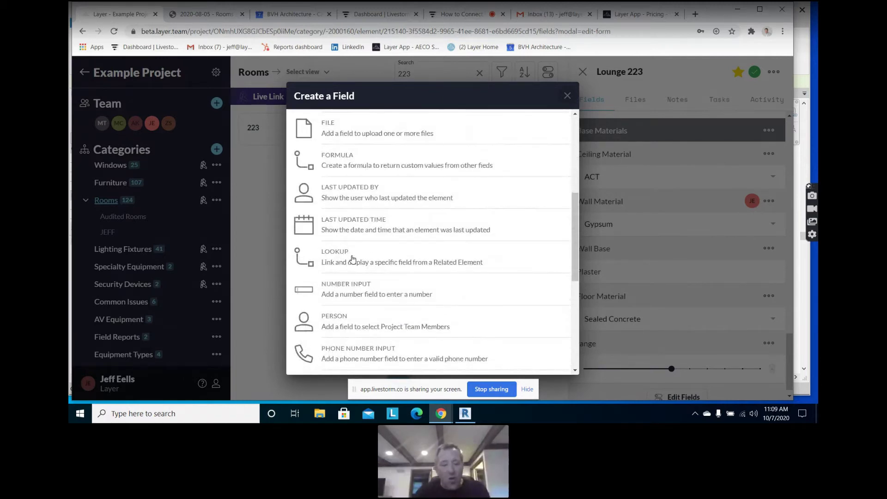
pyautogui.scroll(-5, 352, 259)
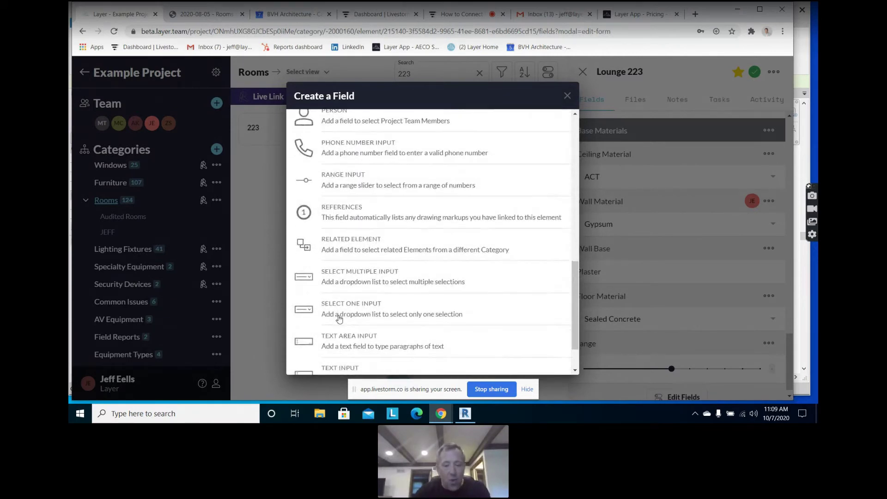
pyautogui.click(338, 316)
pyautogui.click(350, 140)
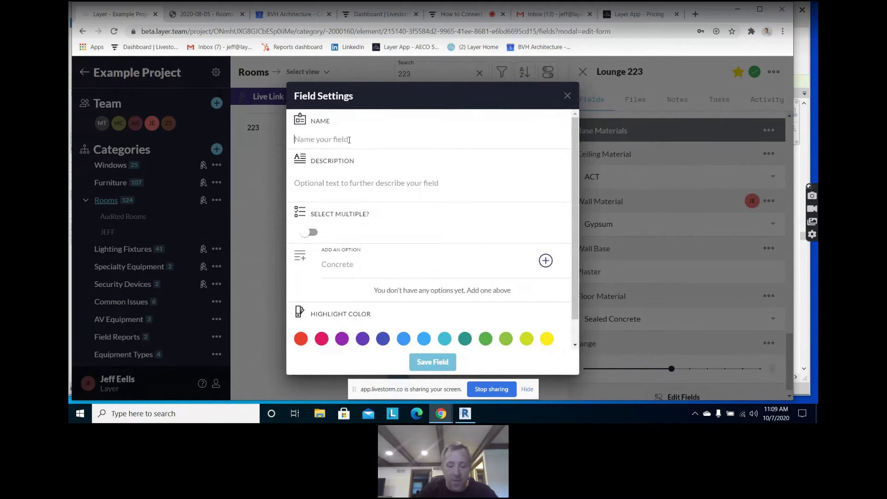
pyautogui.write('imput')
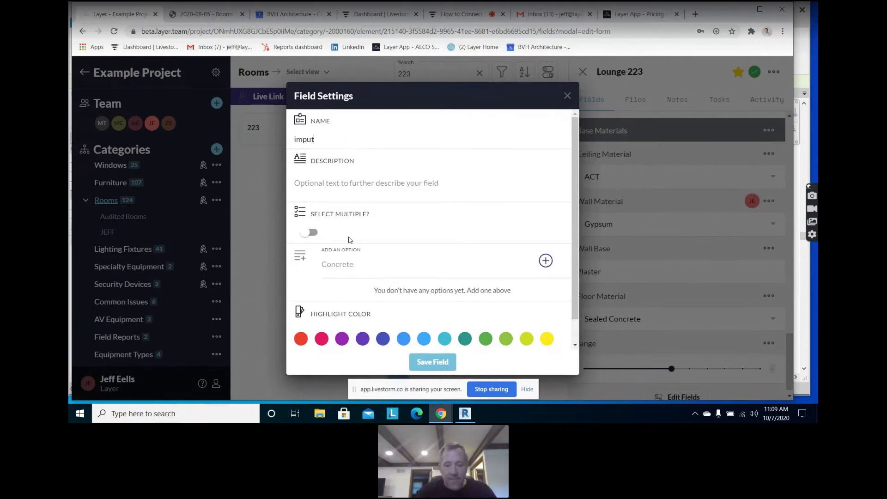
pyautogui.click(432, 362)
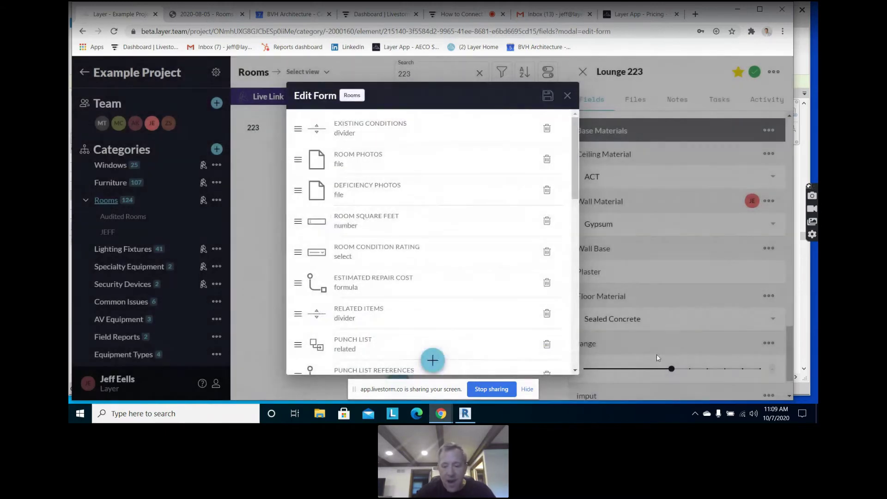
pyautogui.click(656, 354)
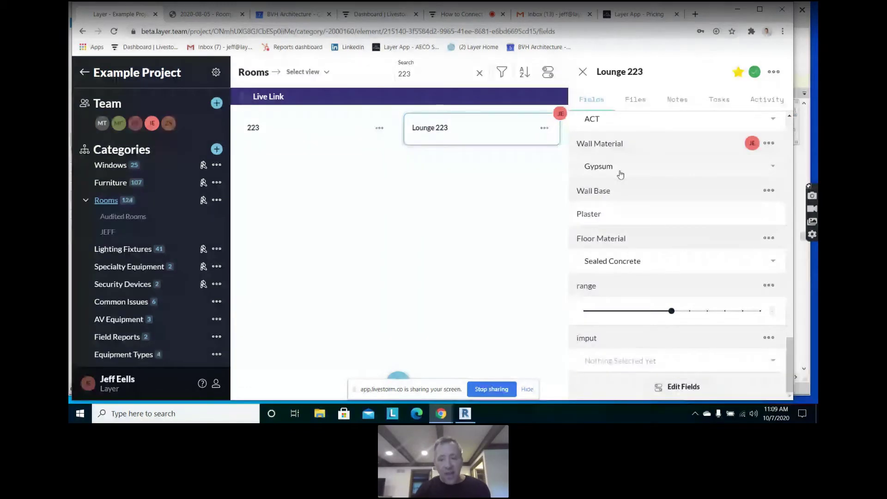
# Open Lounge 223's photo 2020-10-07_11-10-42.jpg and draw a red freehand loop around the brick wall area beside the fireplace
pyautogui.click(645, 106)
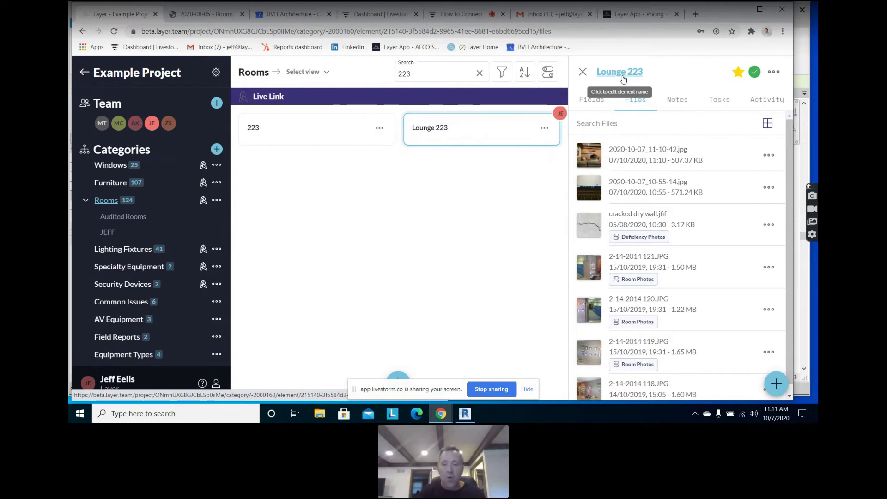
pyautogui.click(636, 160)
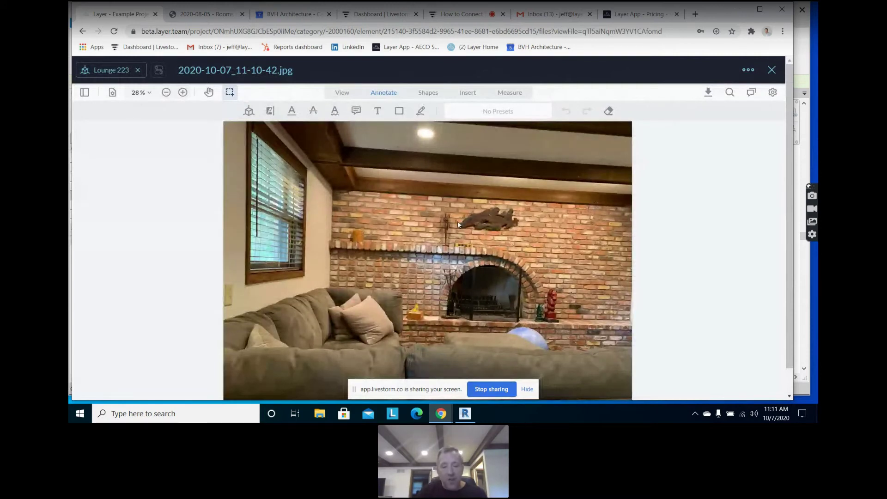
pyautogui.click(421, 111)
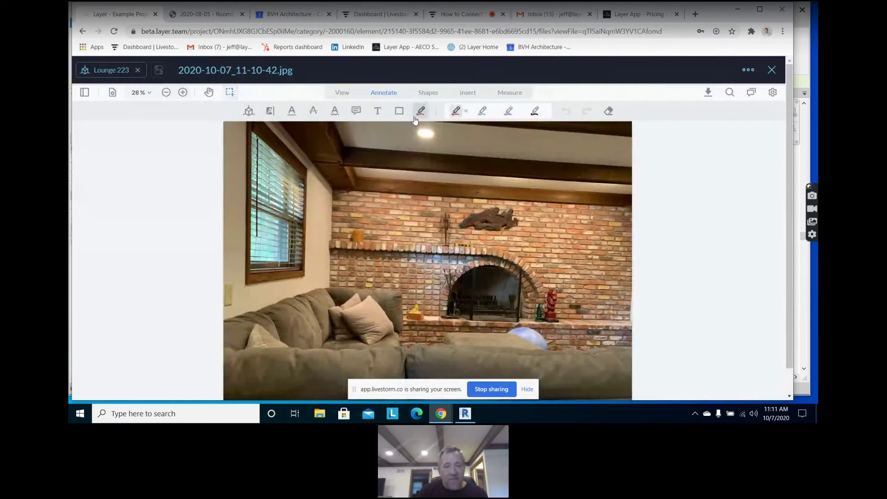
pyautogui.moveTo(408, 173)
pyautogui.mouseDown()
pyautogui.moveTo(418, 276)
pyautogui.moveTo(430, 210)
pyautogui.mouseUp()
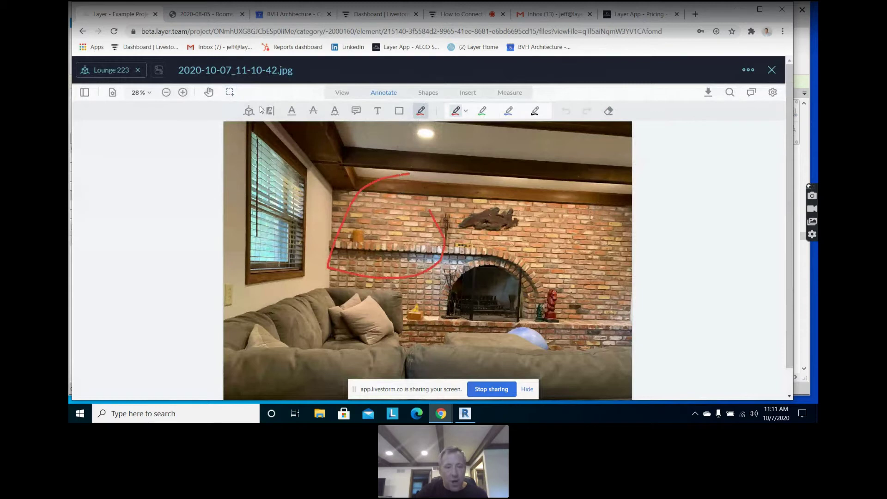
# Place a blank comment marker on the photo between the window and the red loop, and close the photo viewer
pyautogui.click(378, 112)
pyautogui.click(356, 111)
pyautogui.click(317, 178)
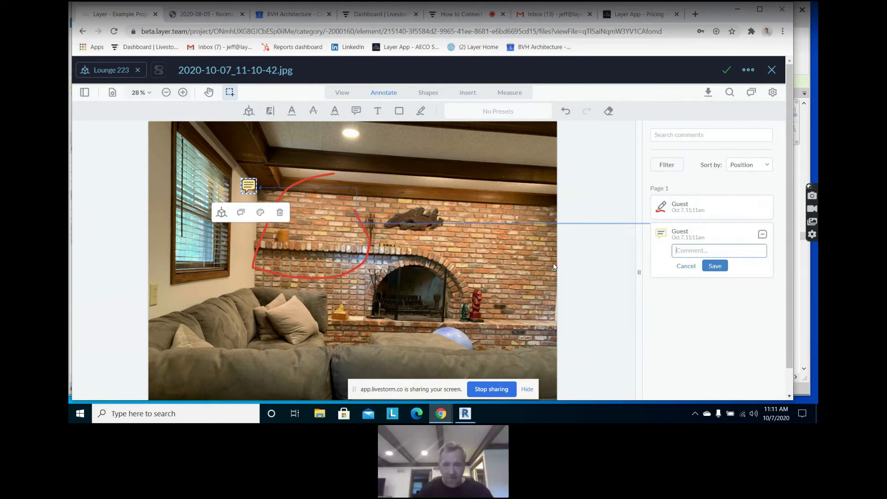
pyautogui.click(772, 70)
# Submit a new note reading "lkk" on Lounge 223
pyautogui.click(680, 106)
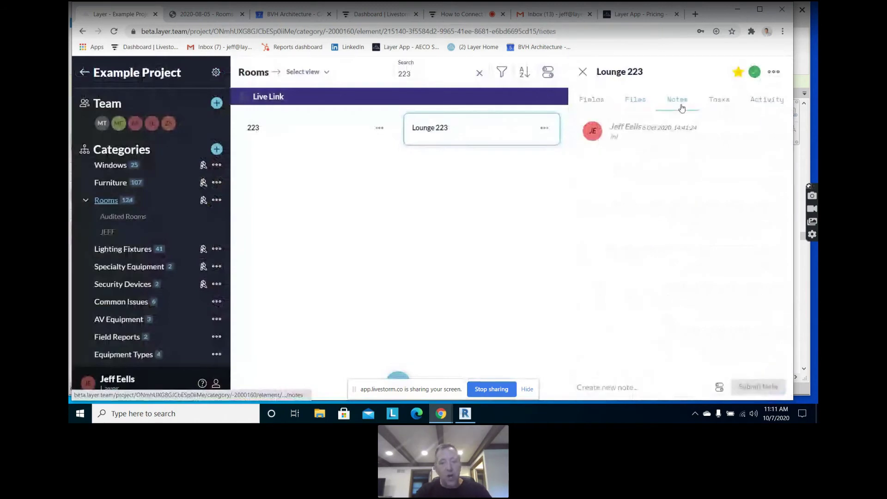
pyautogui.click(630, 386)
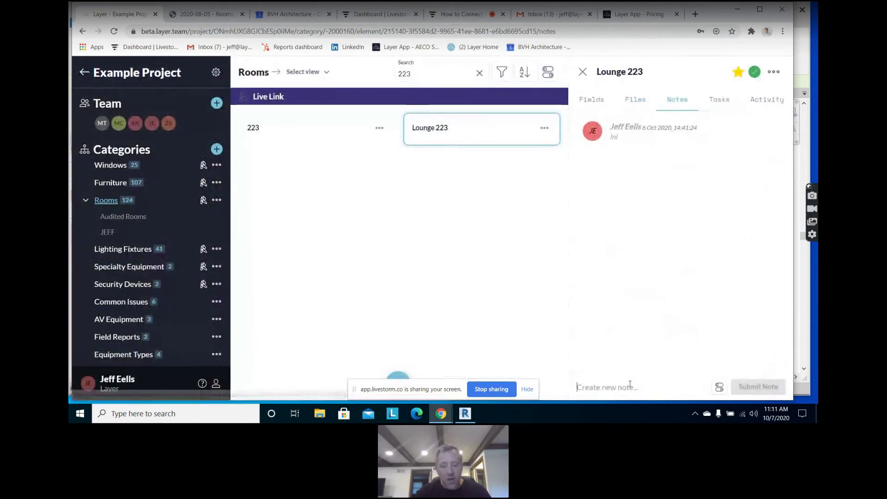
pyautogui.write('lkk')
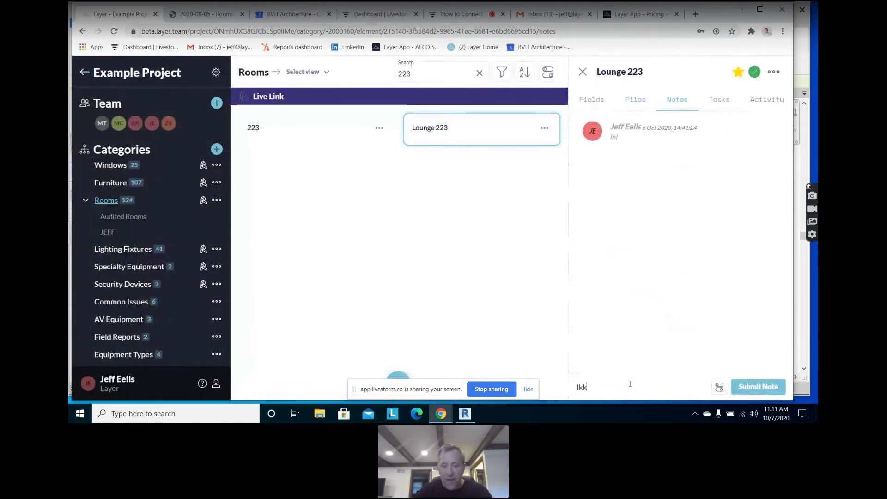
pyautogui.click(761, 387)
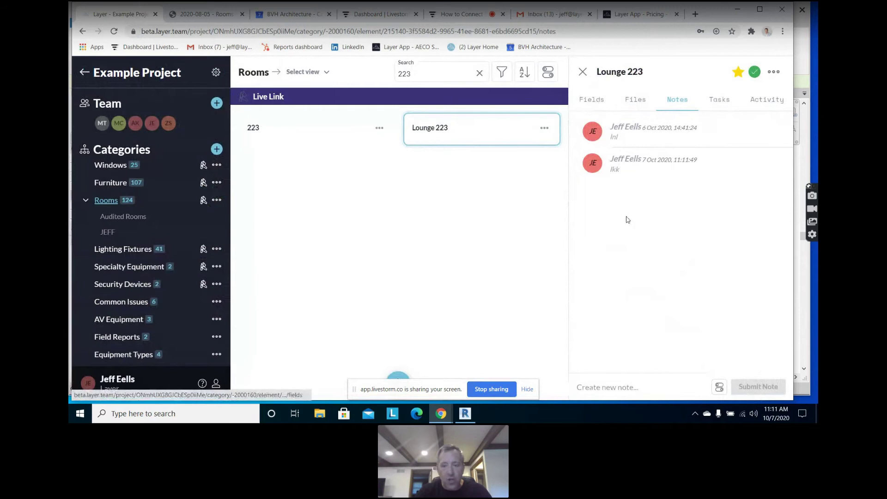
# Draft a task named "lwlh" for Lounge 223 and assign it to a project team member
pyautogui.click(721, 100)
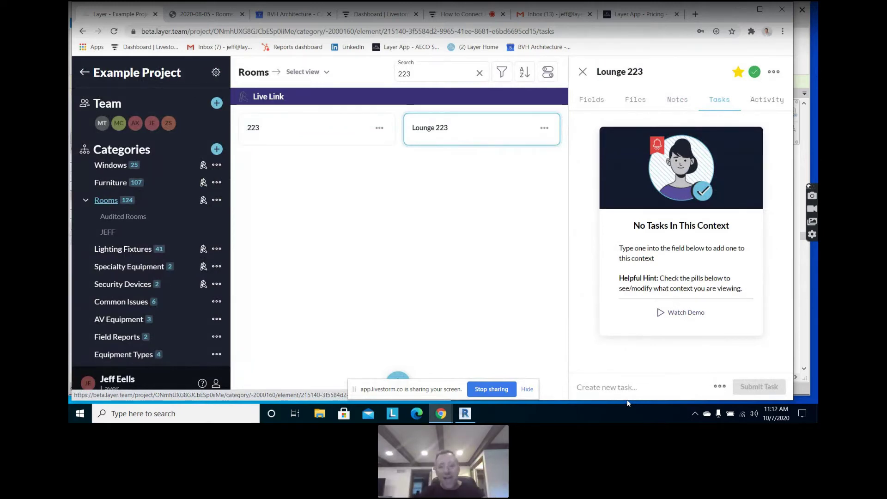
pyautogui.click(638, 386)
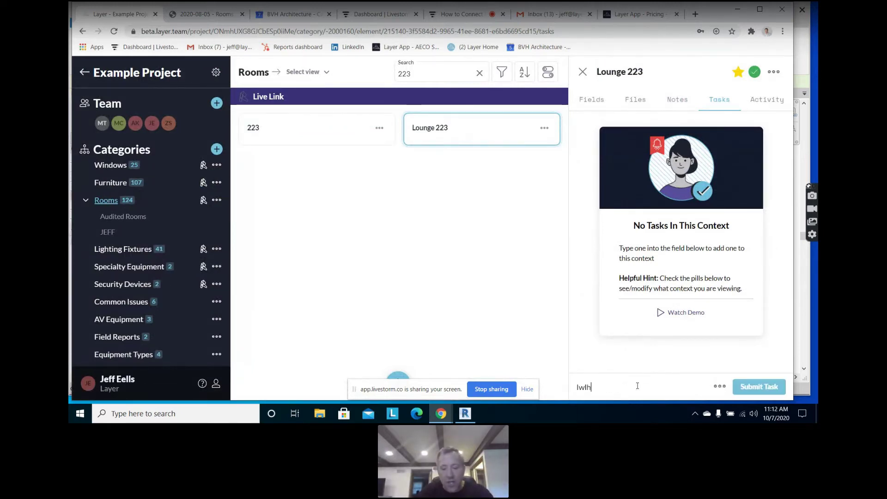
pyautogui.click(720, 385)
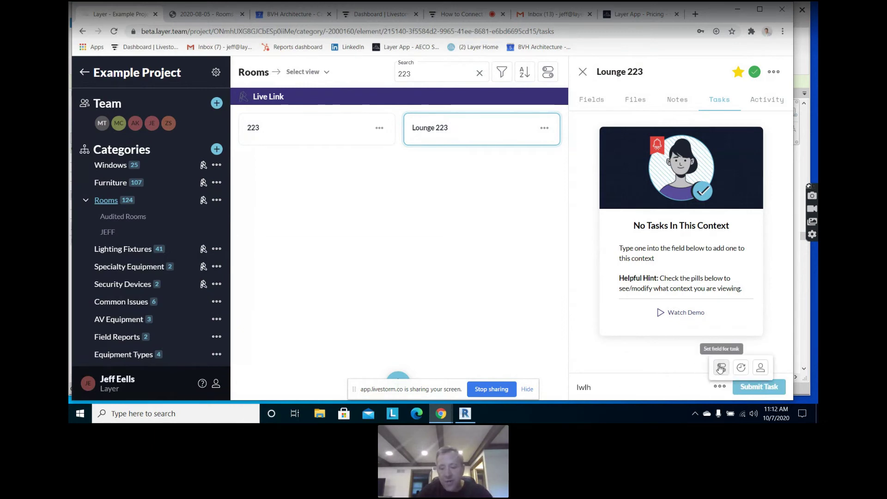
pyautogui.click(721, 368)
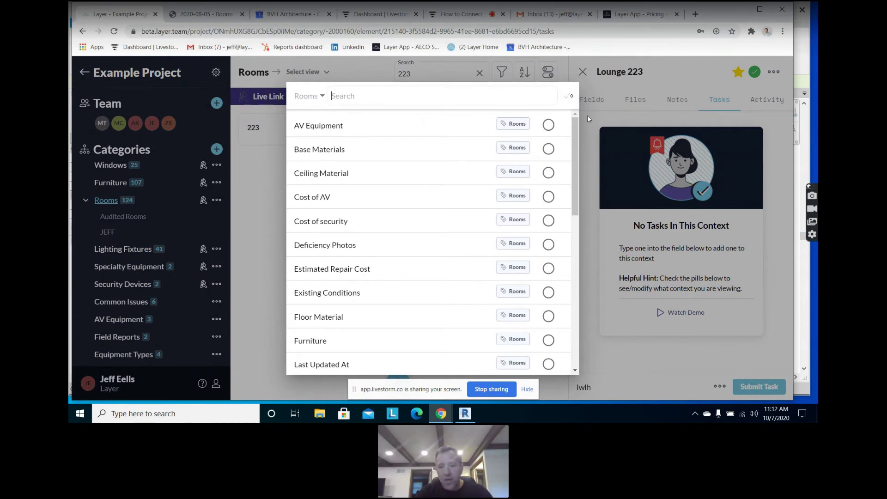
pyautogui.click(571, 99)
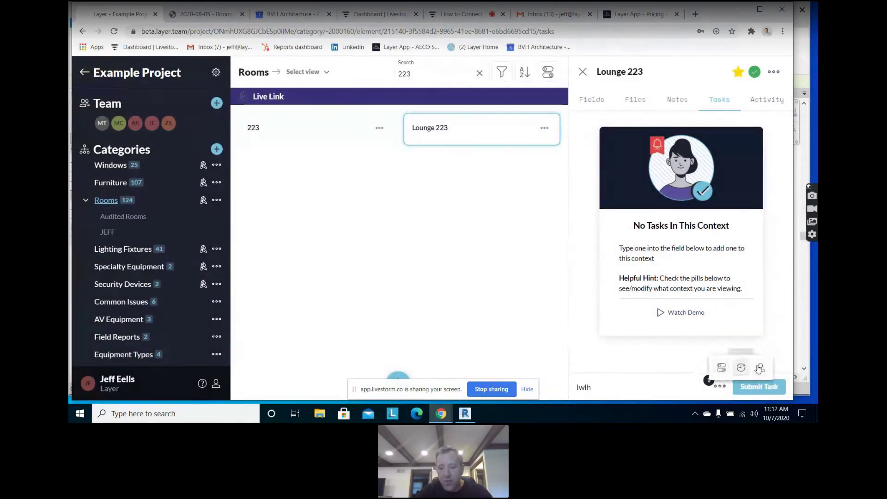
pyautogui.rightClick(721, 366)
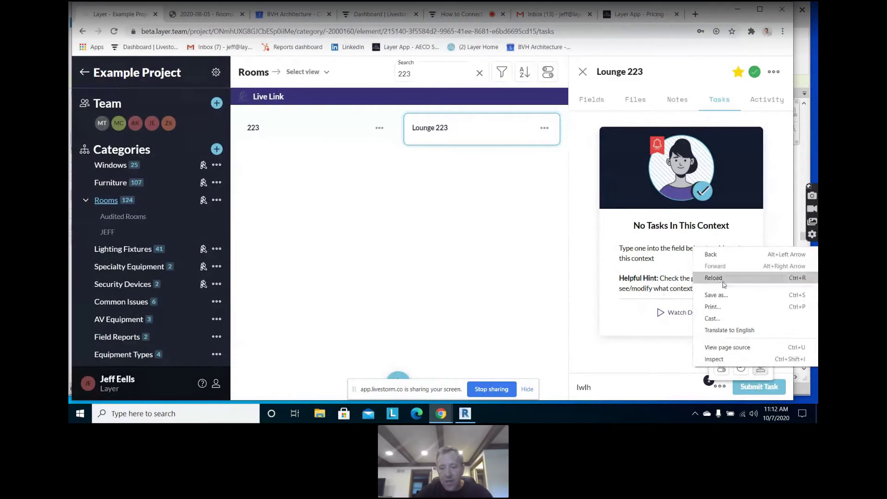
pyautogui.click(761, 371)
pyautogui.click(517, 137)
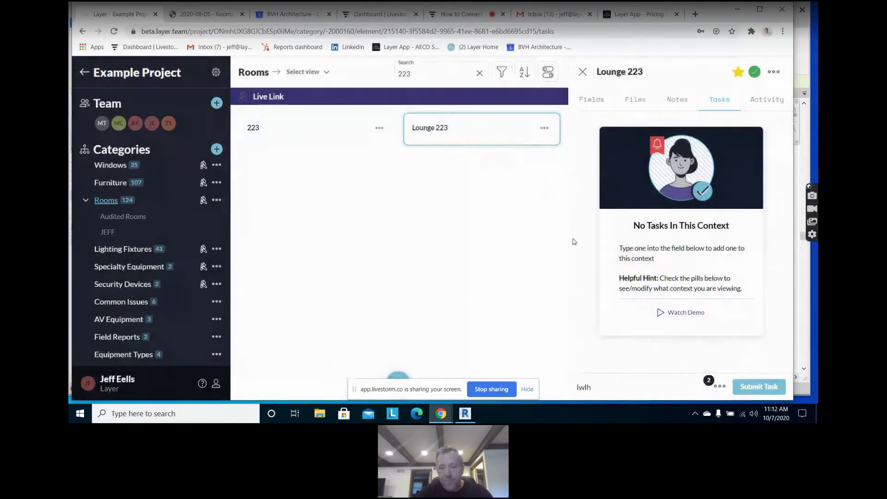
# Give the drafted task a due date of October 13, 2020 and submit it
pyautogui.moveTo(721, 388)
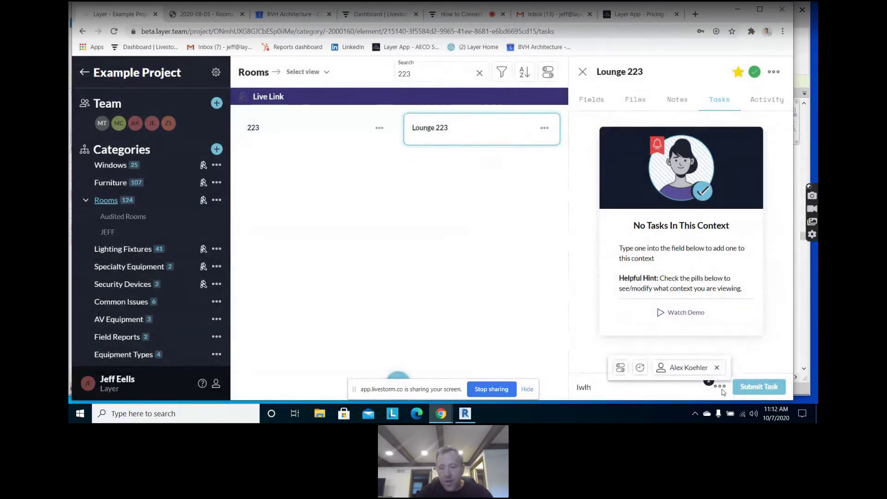
pyautogui.click(640, 367)
pyautogui.click(689, 326)
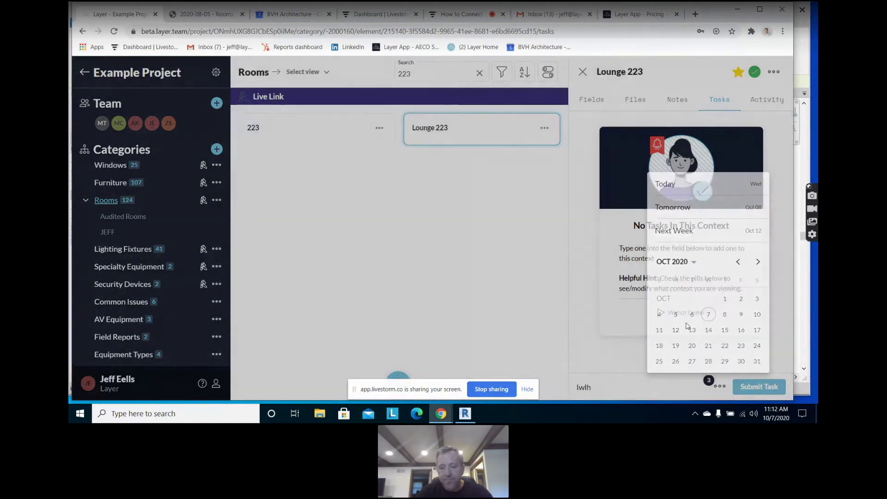
pyautogui.click(761, 389)
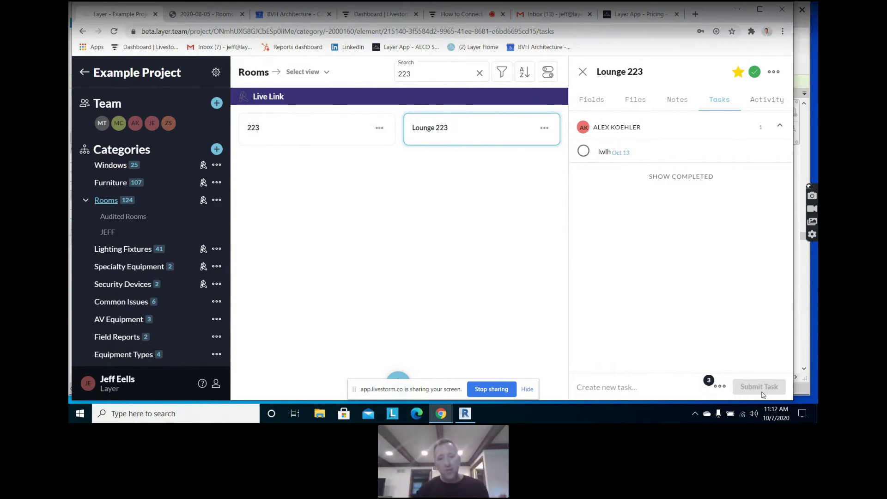
# Mark the "lwlh" task as completed and open Lounge 223's activity history
pyautogui.click(584, 151)
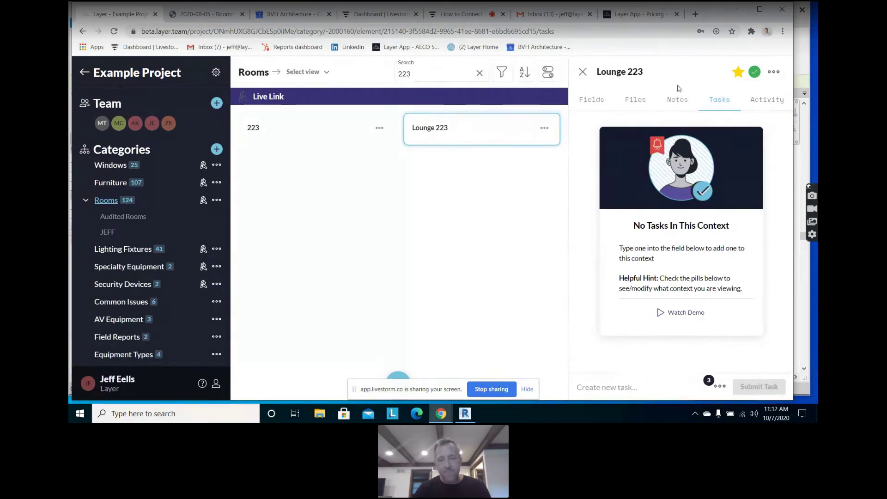
pyautogui.click(773, 100)
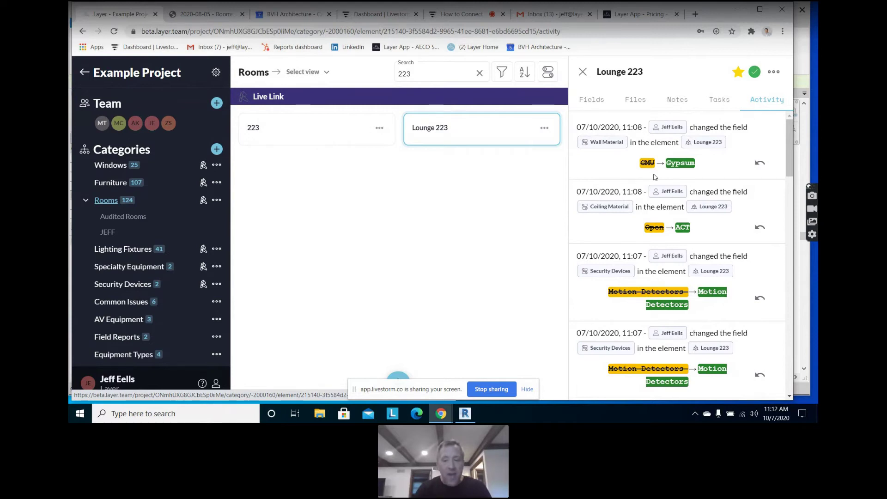
# Revert Lounge 223's Wall Material to CMU from its activity history and return to the unfiltered Rooms list
pyautogui.click(760, 162)
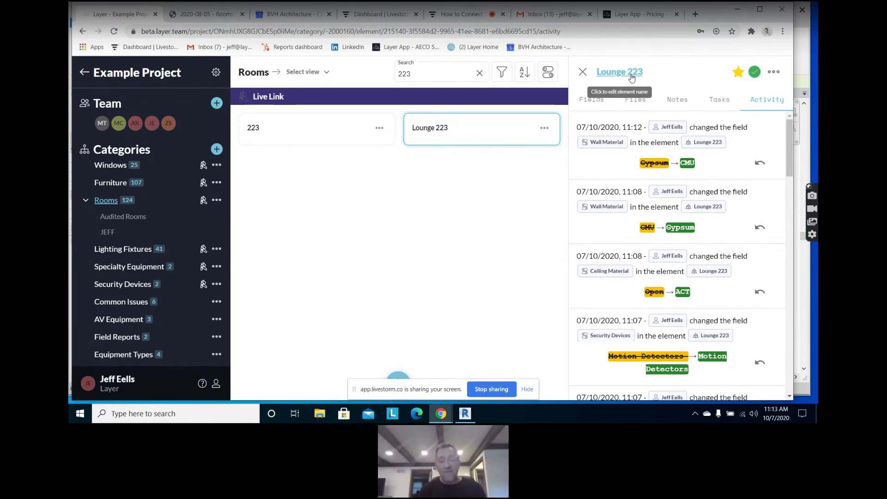
pyautogui.click(583, 72)
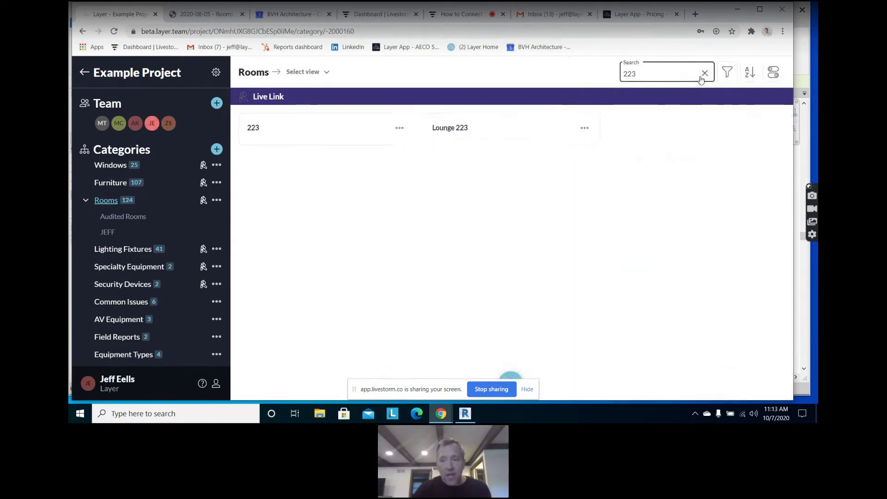
pyautogui.click(701, 78)
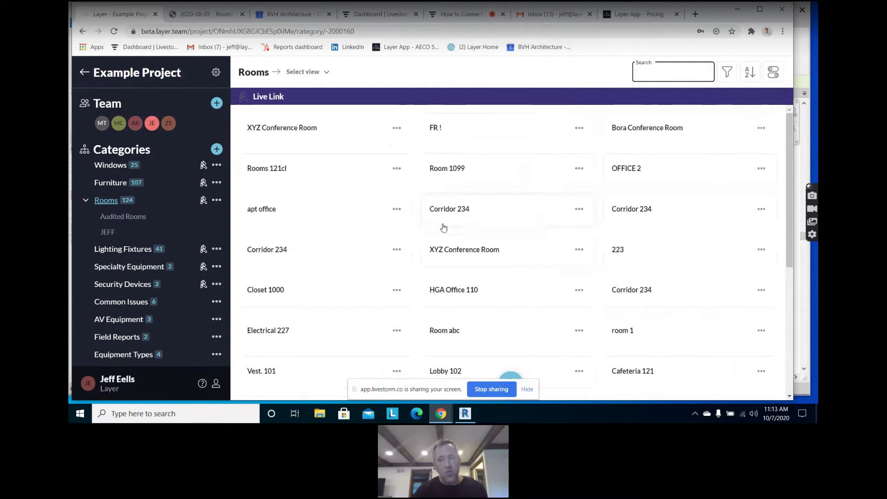
# Show the Room Square Feet, Estimated Repair Cost and Security Devices fields on the Rooms cards and look through the cards
pyautogui.click(769, 74)
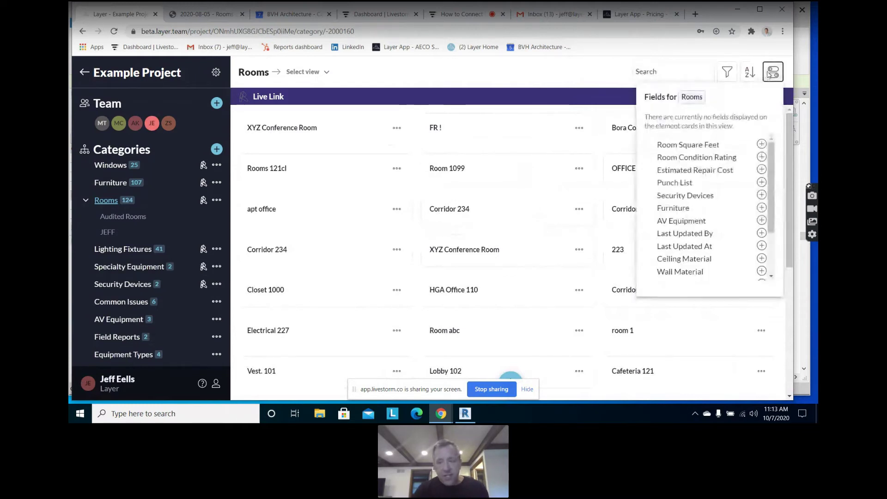
pyautogui.click(761, 144)
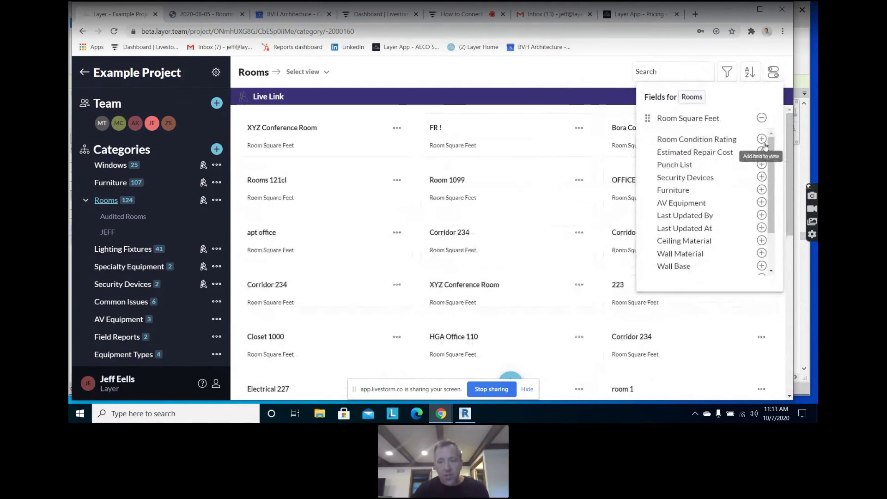
pyautogui.click(762, 152)
pyautogui.click(762, 178)
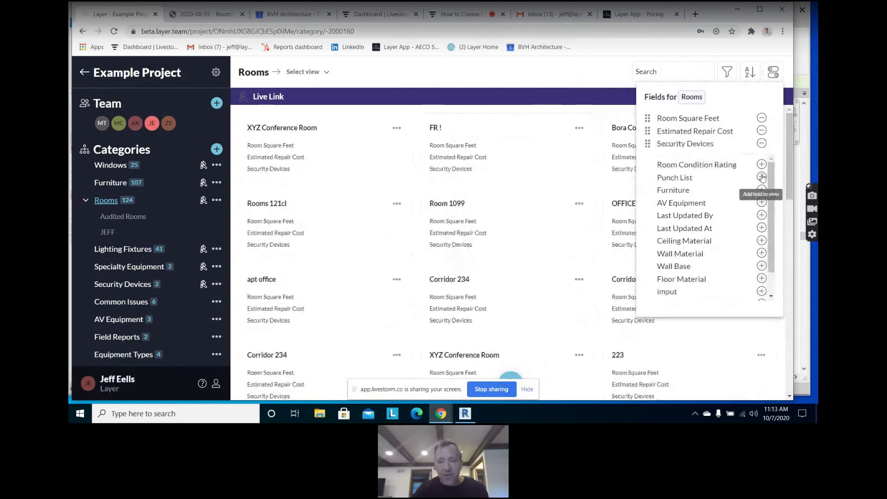
pyautogui.click(561, 181)
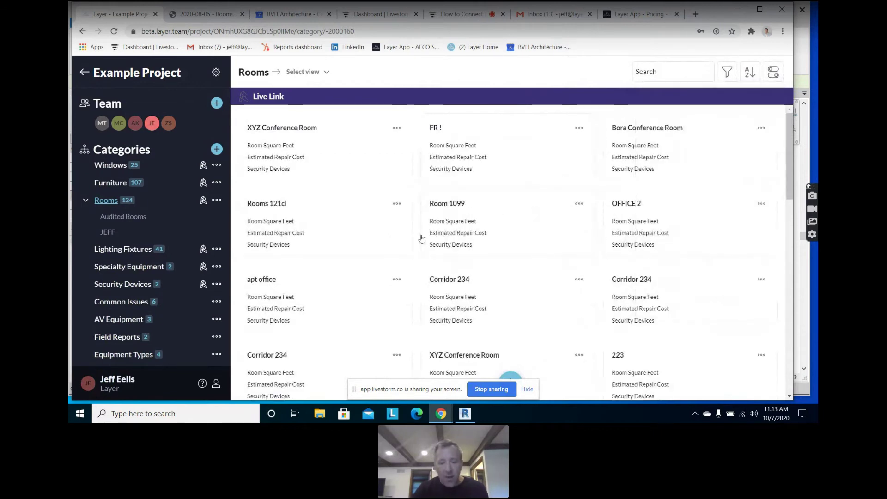
pyautogui.scroll(-7, 553, 315)
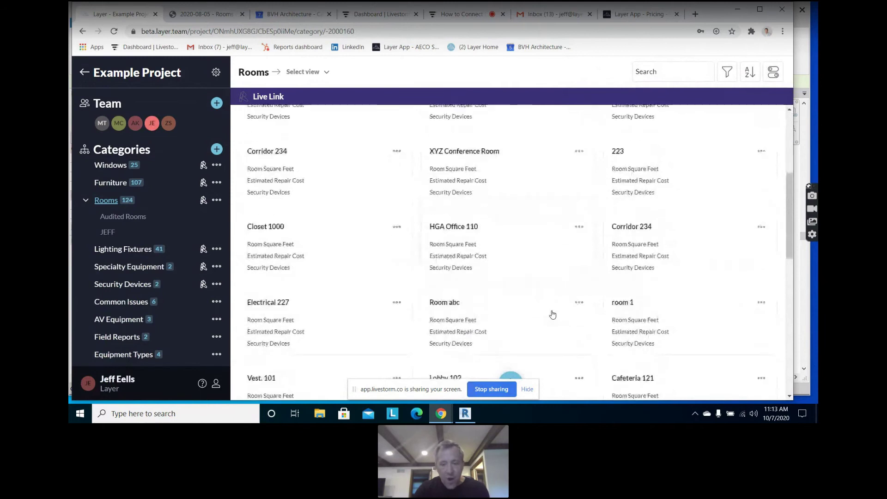
pyautogui.scroll(-8, 553, 314)
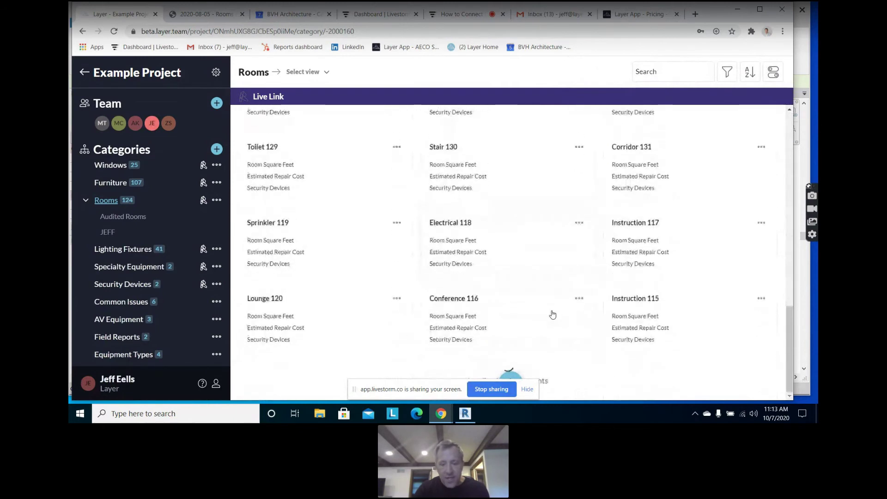
pyautogui.scroll(-3, 443, 271)
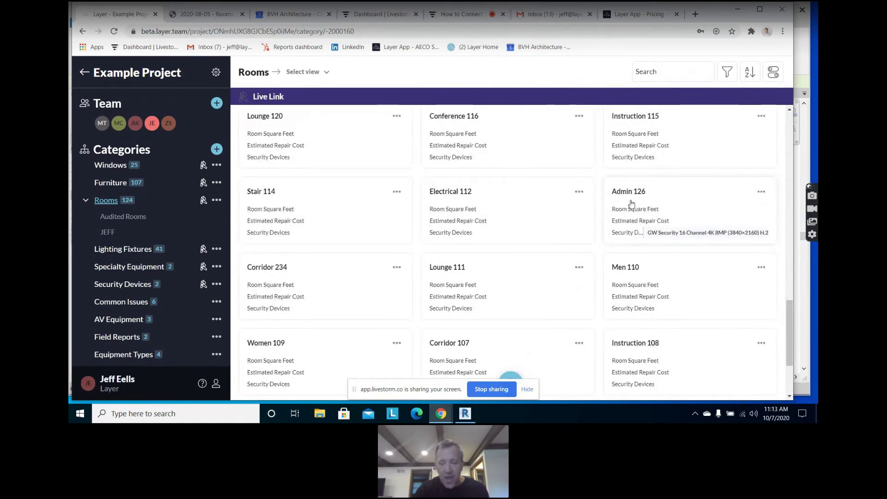
pyautogui.scroll(15, 471, 261)
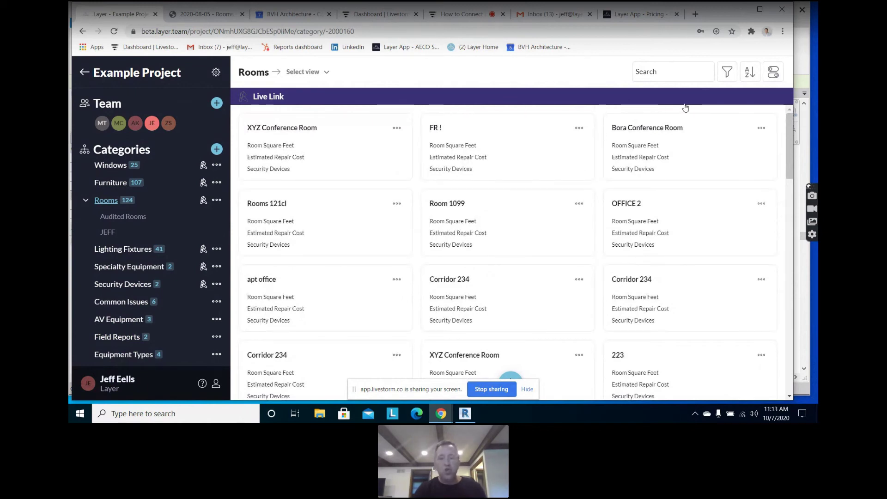
# Check the sorting and filtering options for Rooms and open the category's saved table view
pyautogui.click(745, 77)
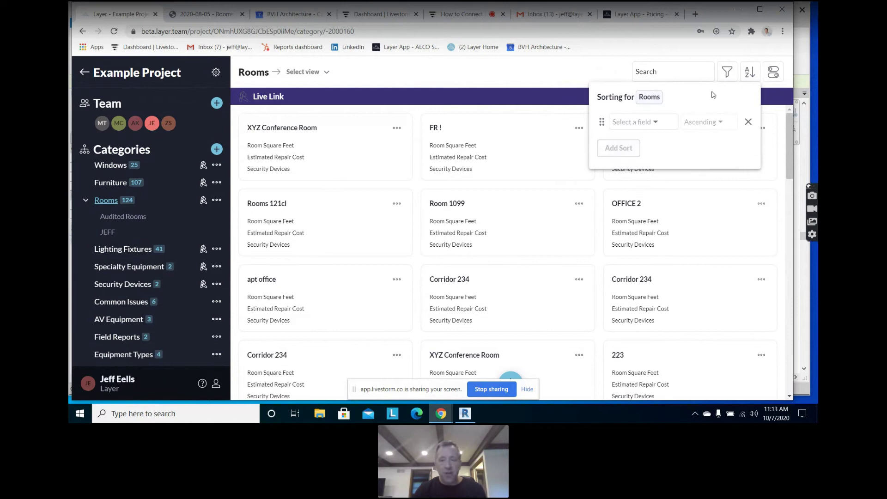
pyautogui.click(724, 74)
pyautogui.click(723, 74)
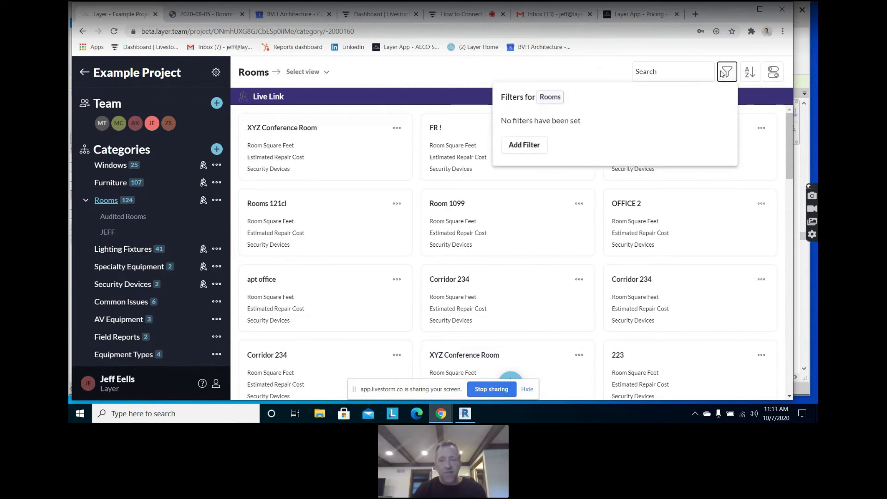
pyautogui.click(661, 74)
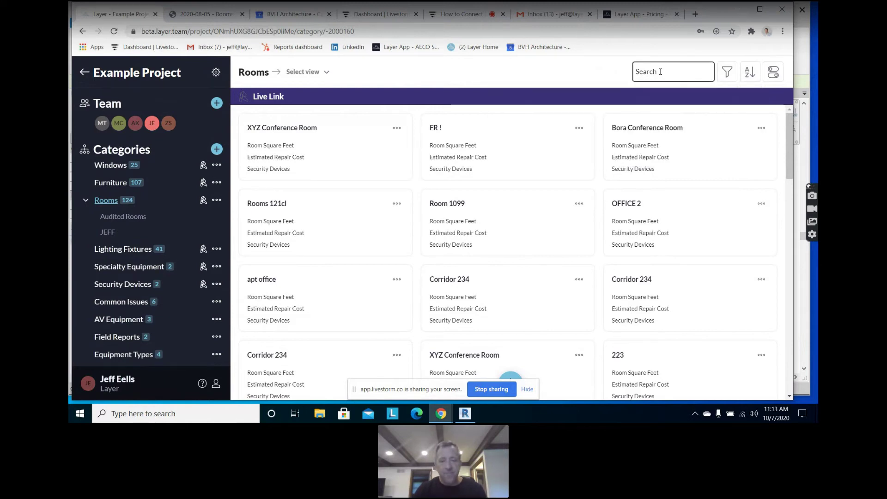
pyautogui.click(327, 74)
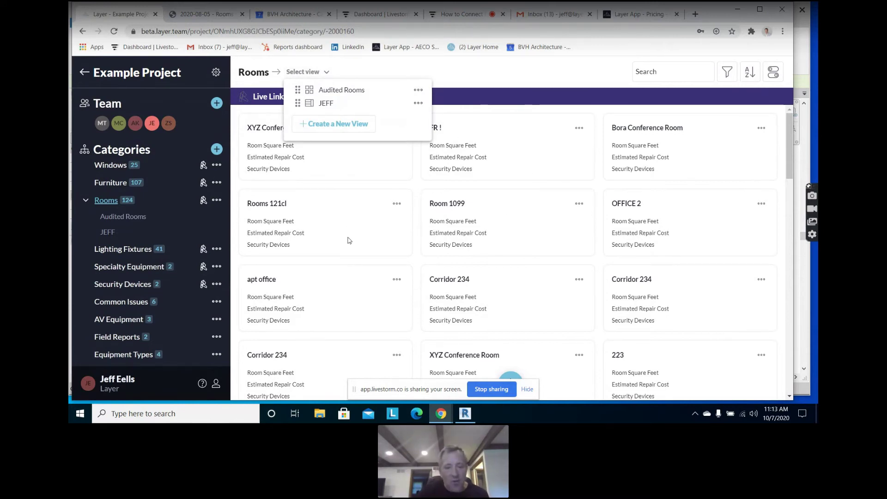
pyautogui.click(326, 106)
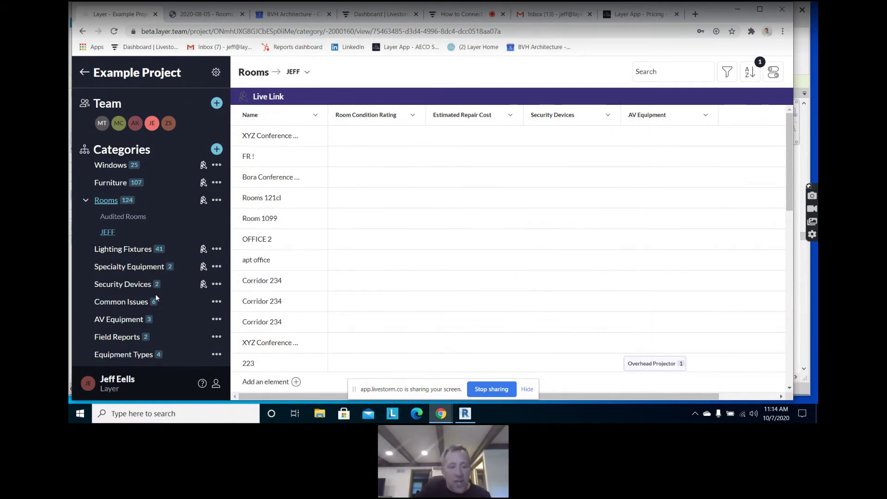
# Open the Punch List Locations drawing view of the Punch List category
pyautogui.scroll(-4, 169, 266)
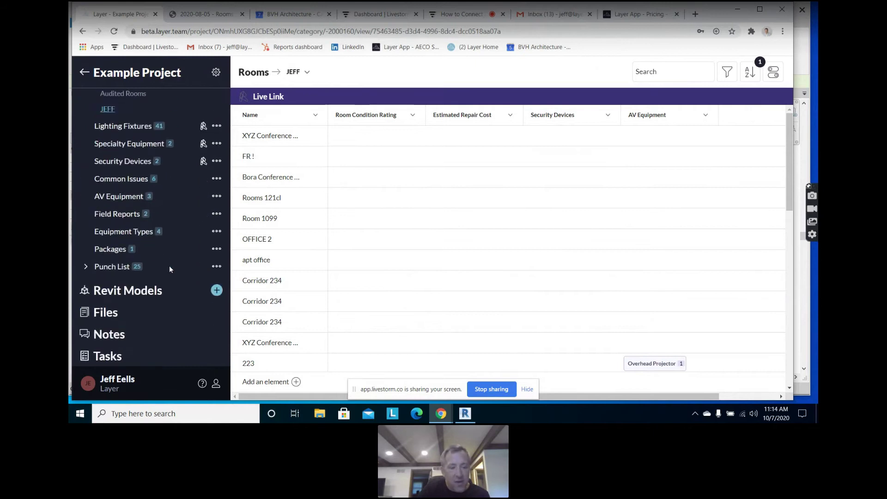
pyautogui.click(105, 203)
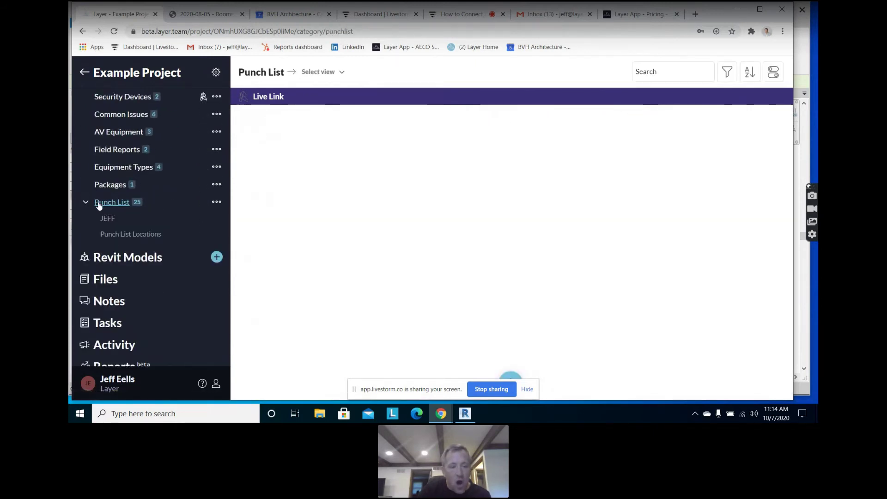
pyautogui.click(129, 235)
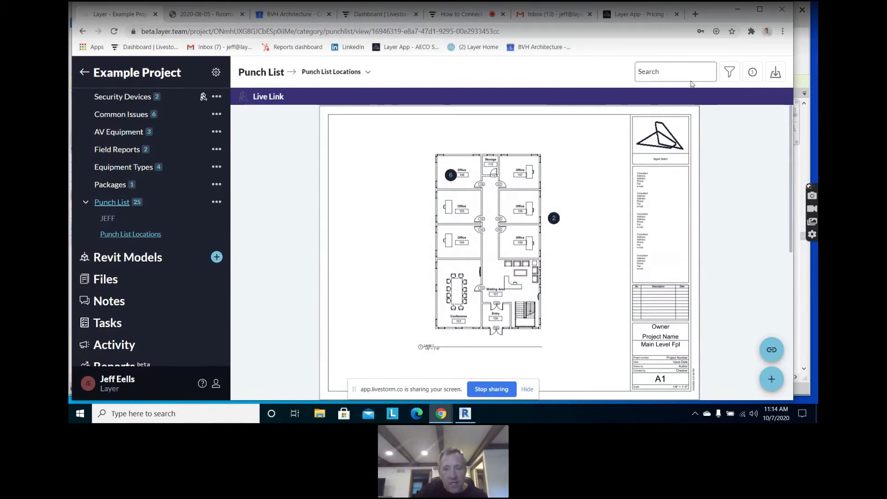
# Check the available markup tools and place a new Dot issue in the office directly above the conference room on sheet A1
pyautogui.click(752, 74)
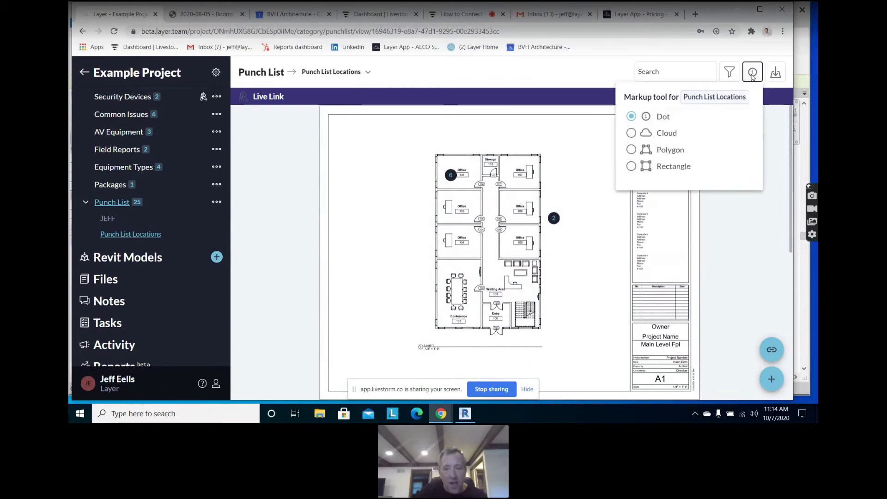
pyautogui.rightClick(752, 76)
pyautogui.click(752, 76)
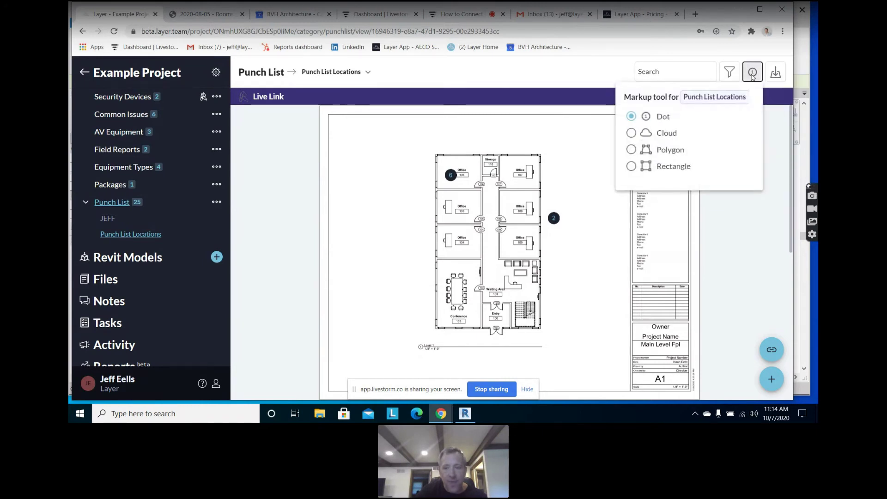
pyautogui.click(771, 379)
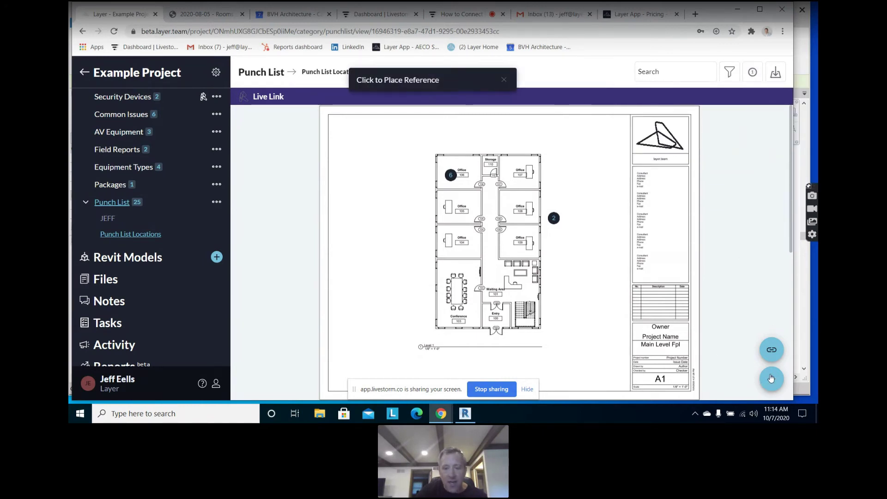
pyautogui.click(463, 240)
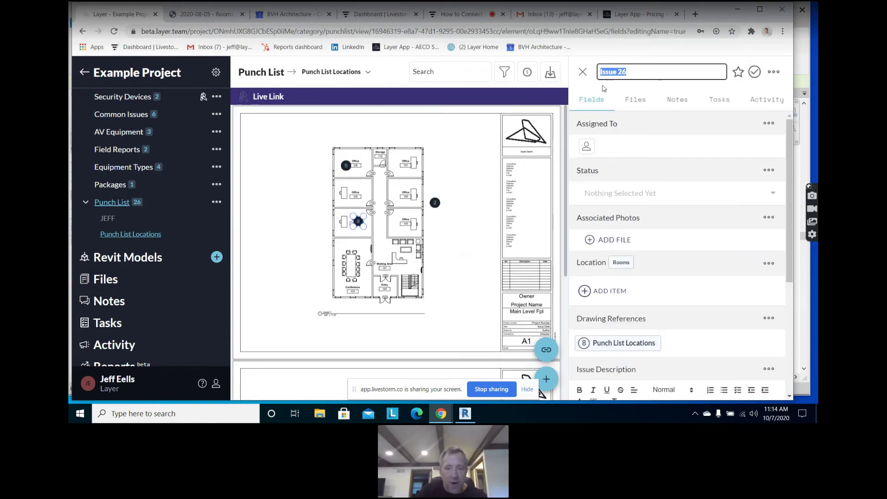
# Assign the new punch list issue to a team member and set its Status to Open
pyautogui.click(587, 147)
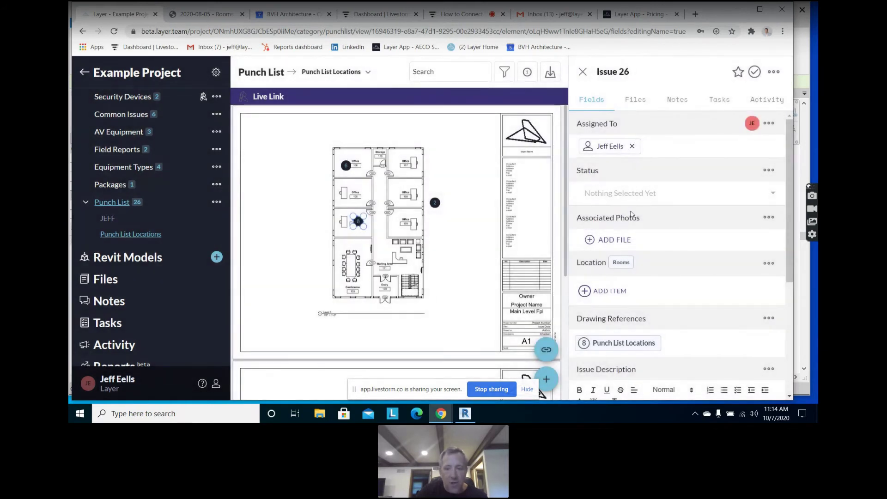
pyautogui.click(638, 194)
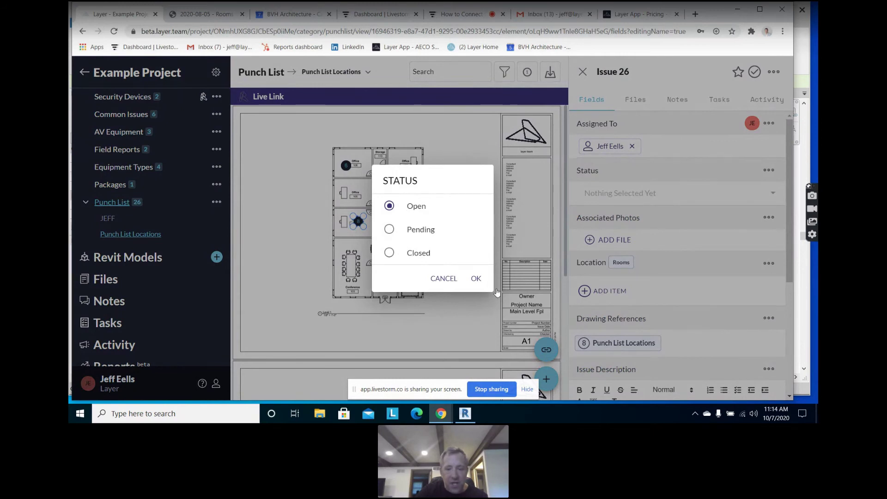
pyautogui.click(476, 279)
# Link the new issue's Location to room Admin 126 and its Issue field to the common issue Needs Paint
pyautogui.click(598, 292)
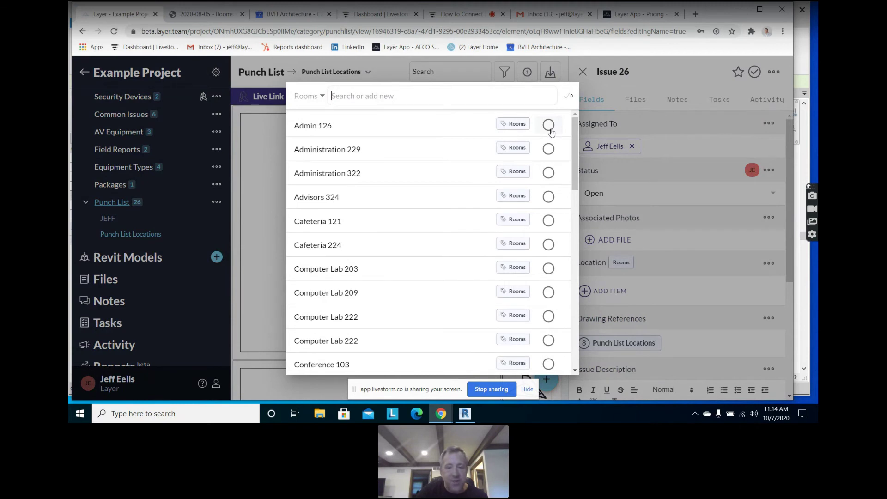
pyautogui.click(549, 126)
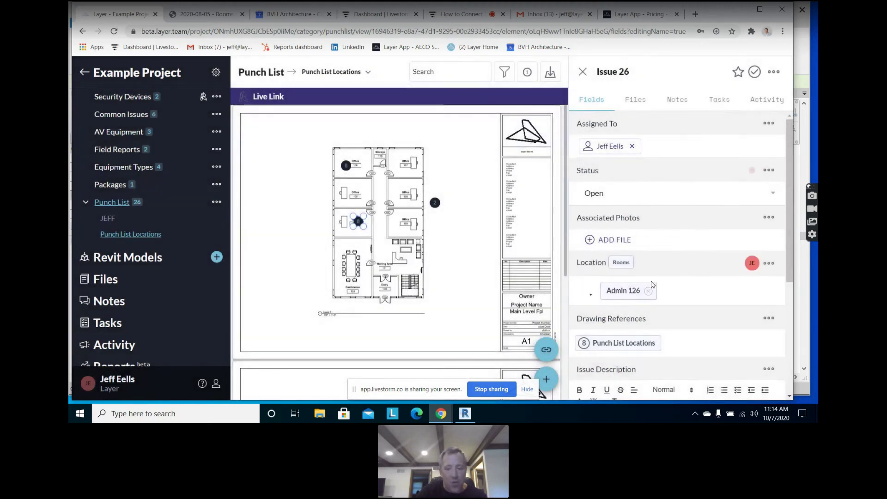
pyautogui.scroll(-1, 652, 282)
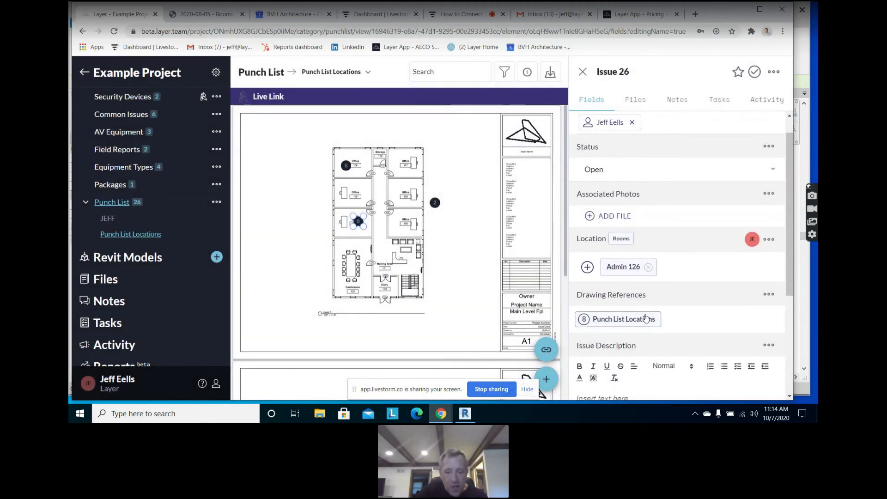
pyautogui.scroll(-2, 634, 291)
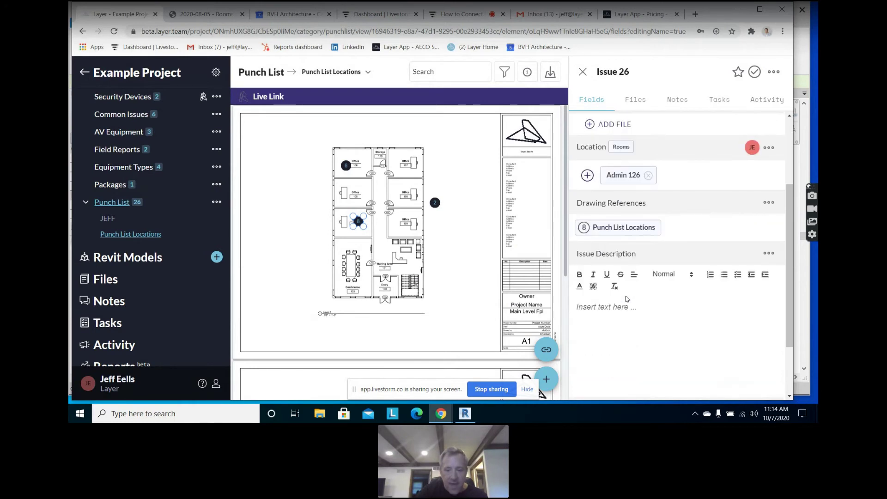
pyautogui.scroll(-2, 624, 305)
pyautogui.click(609, 359)
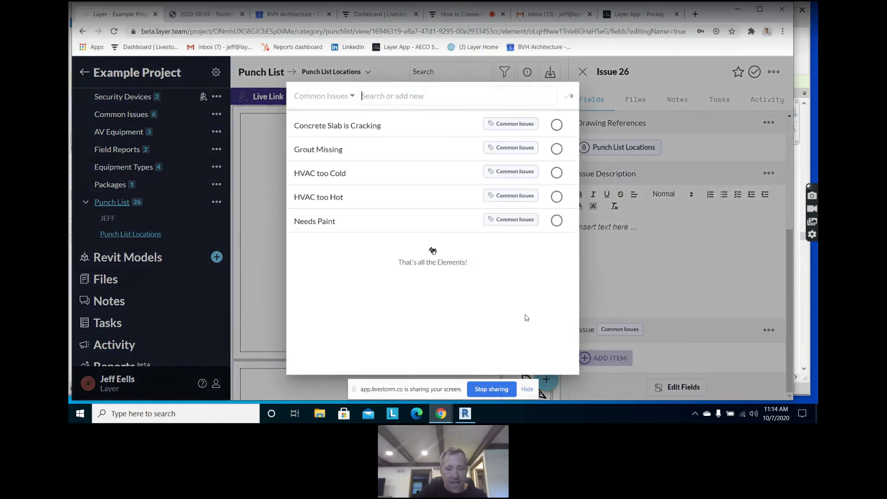
pyautogui.click(557, 221)
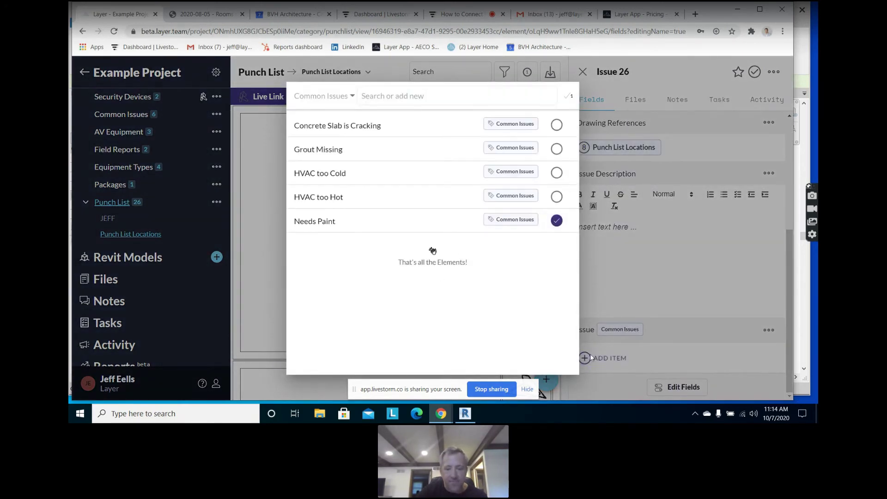
pyautogui.rightClick(571, 96)
pyautogui.click(570, 96)
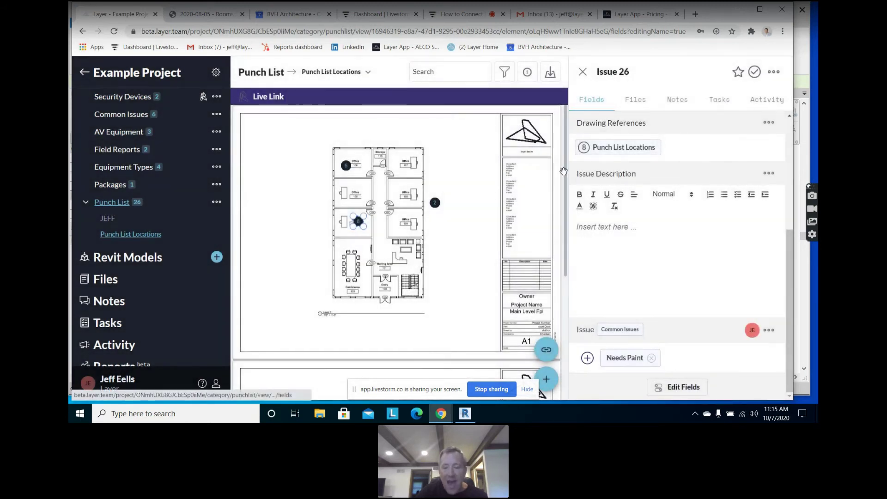
# Review the new issue's fields, open its linked room Admin 126, and examine the room's related punch list issues and references
pyautogui.scroll(5, 637, 172)
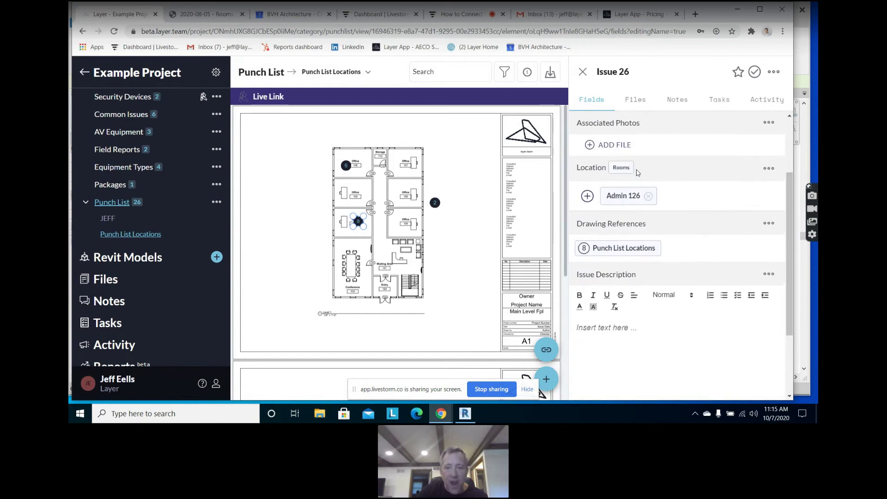
pyautogui.scroll(-3, 637, 172)
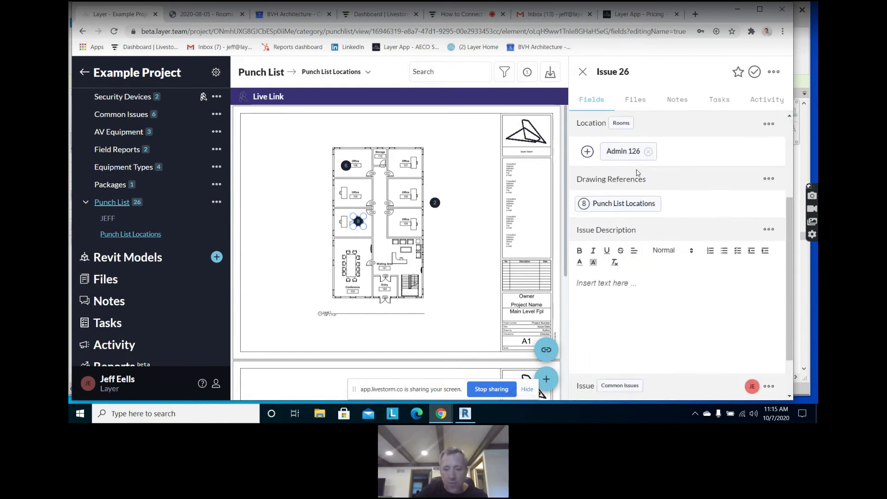
pyautogui.scroll(2, 636, 213)
pyautogui.rightClick(636, 214)
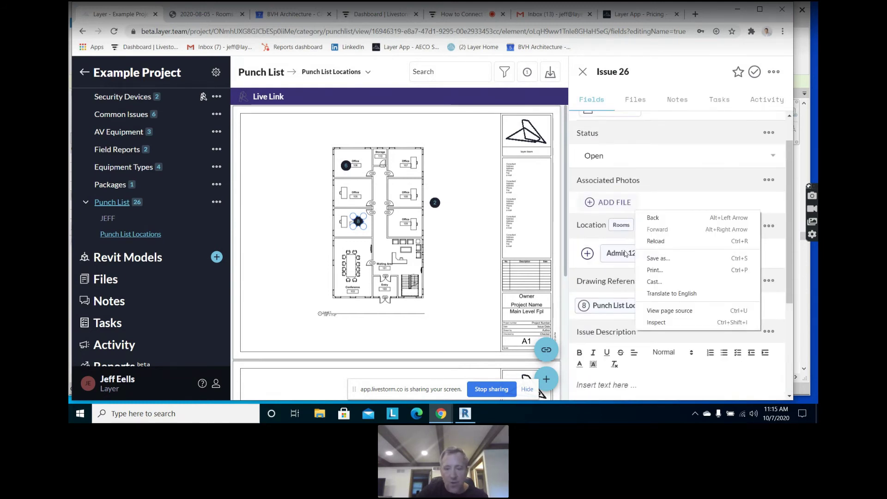
pyautogui.click(623, 253)
pyautogui.scroll(-7, 621, 252)
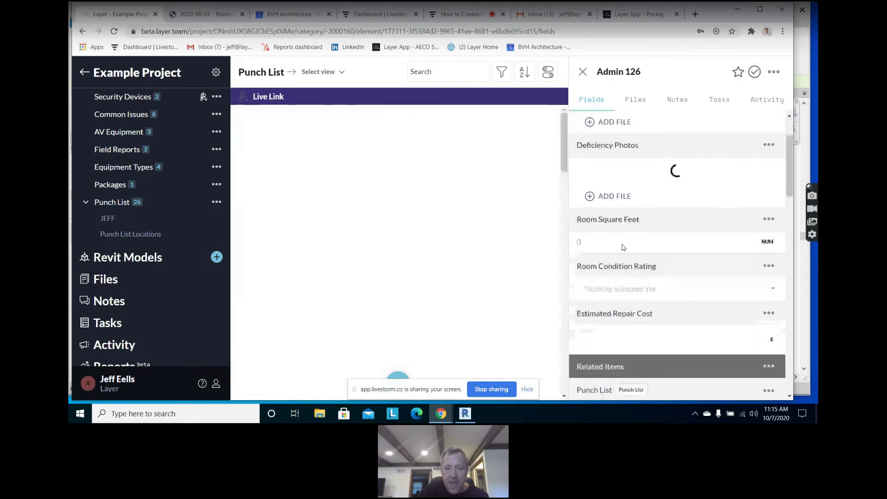
pyautogui.scroll(-1, 623, 247)
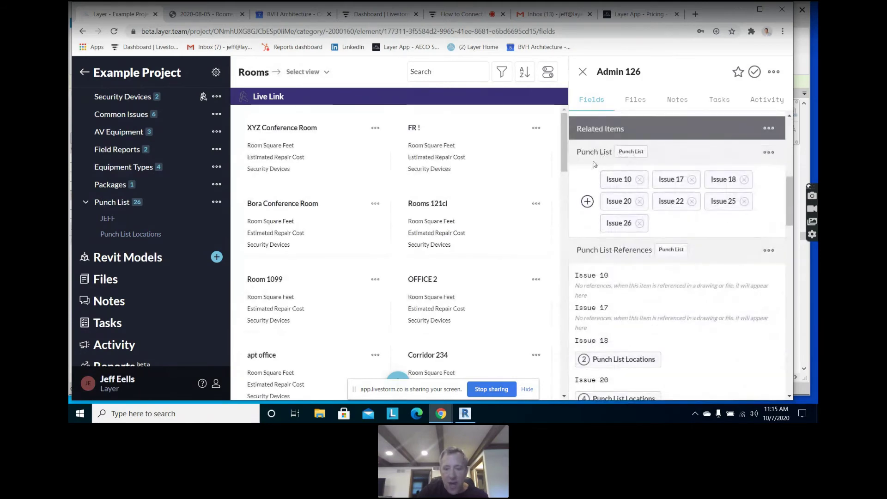
pyautogui.scroll(-1, 648, 258)
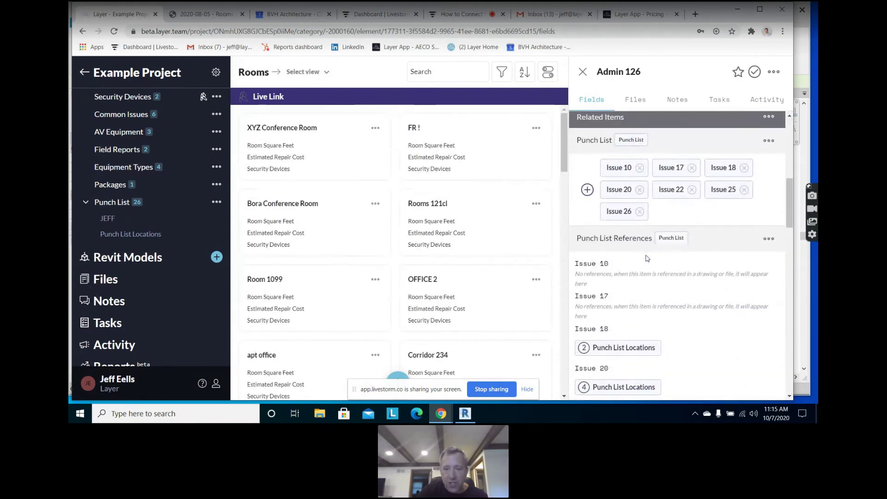
pyautogui.scroll(-1, 648, 258)
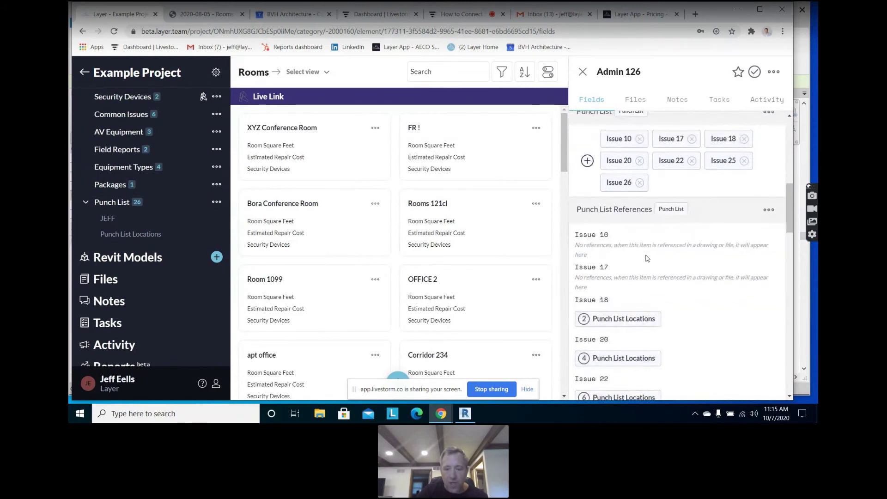
# Open Issue 18's Punch List Locations reference, select its marker on the drawing, and review the issue's fields
pyautogui.click(609, 319)
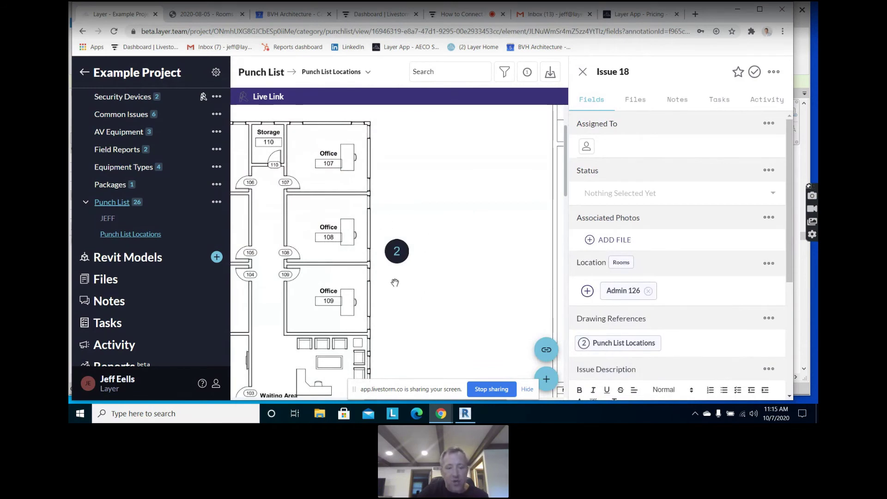
pyautogui.click(401, 250)
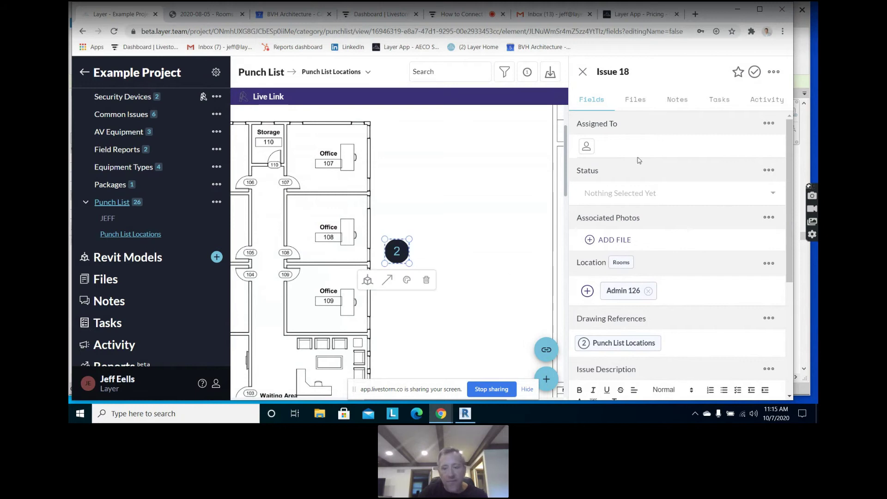
pyautogui.scroll(-2, 643, 289)
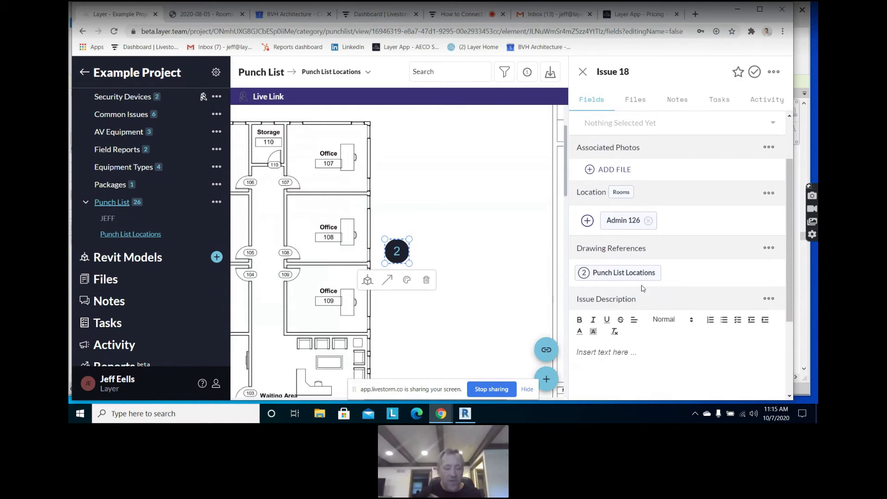
# Switch to Revit, open the Layer dashboard, and select Office 231 and then Lounge 223 in the floor plan to load their records
pyautogui.hotkey('alt', 'Tab')
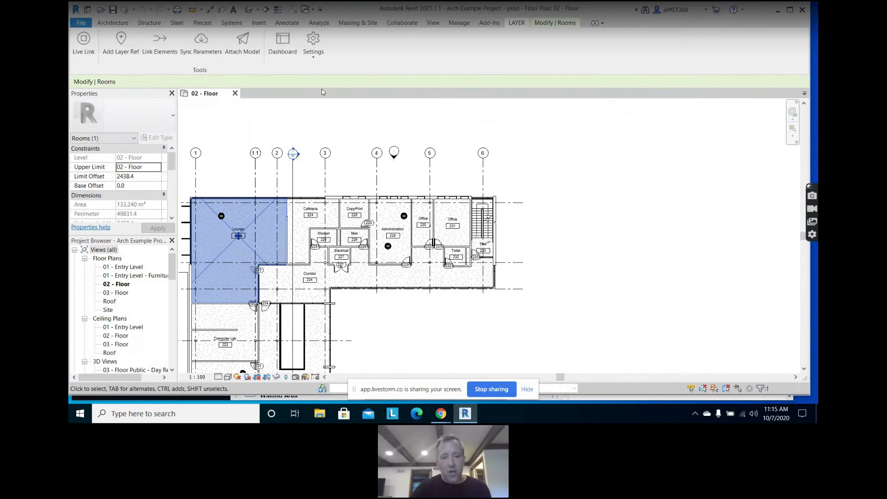
pyautogui.click(290, 59)
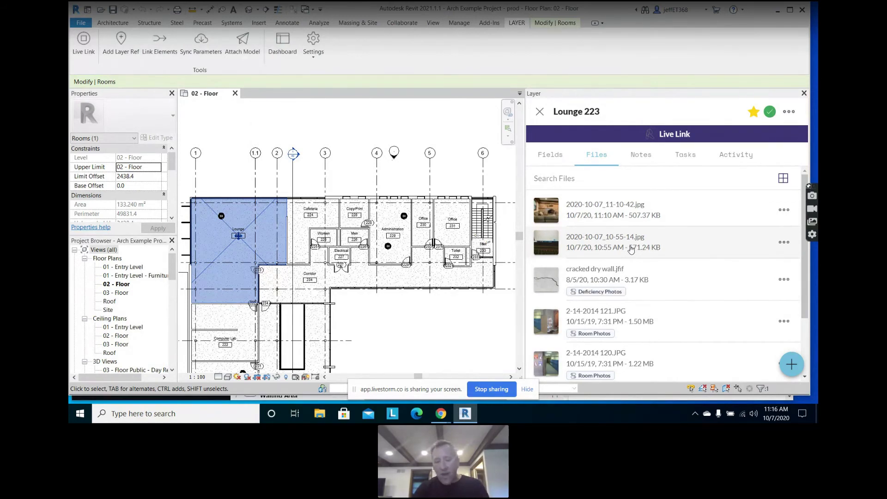
pyautogui.click(396, 210)
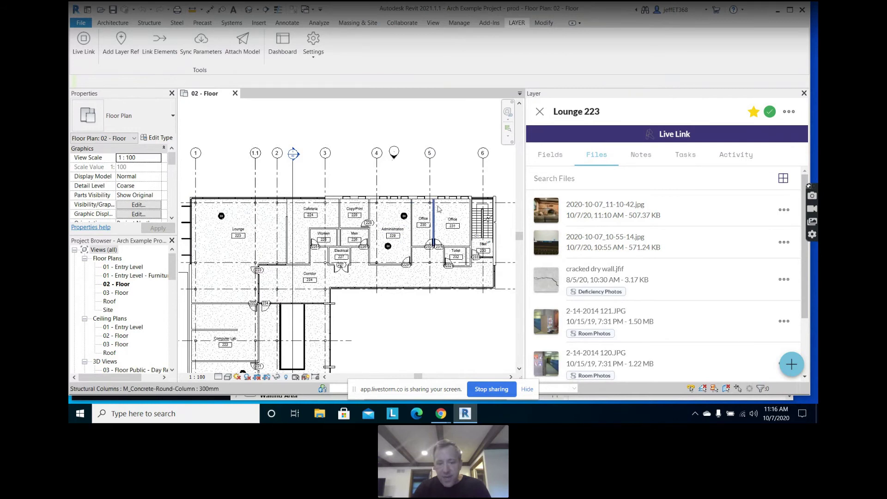
pyautogui.click(466, 215)
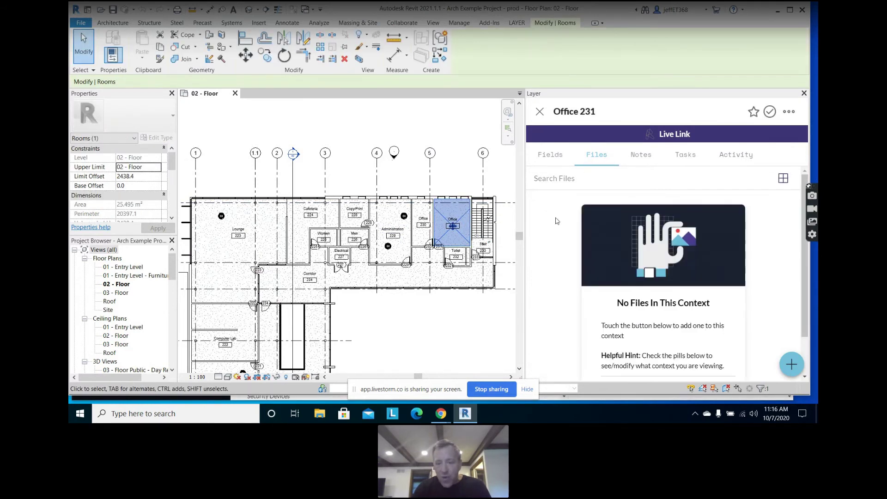
pyautogui.click(226, 252)
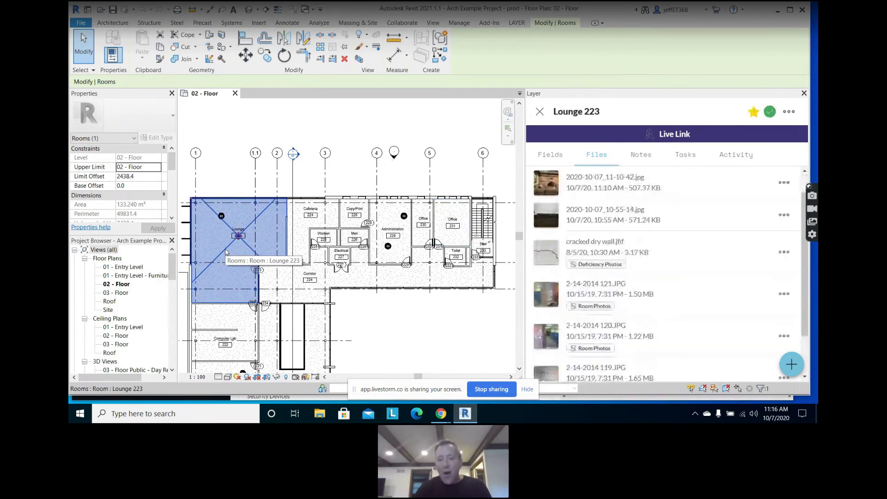
# Examine Lounge 223's fields, including its photos, security devices, furniture, AV equipment and related costs
pyautogui.click(563, 152)
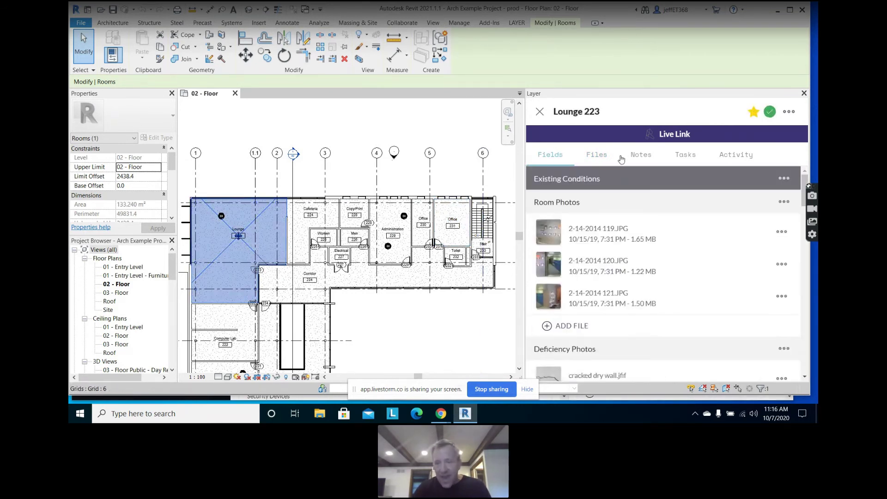
pyautogui.scroll(-1, 640, 256)
pyautogui.scroll(-10, 640, 257)
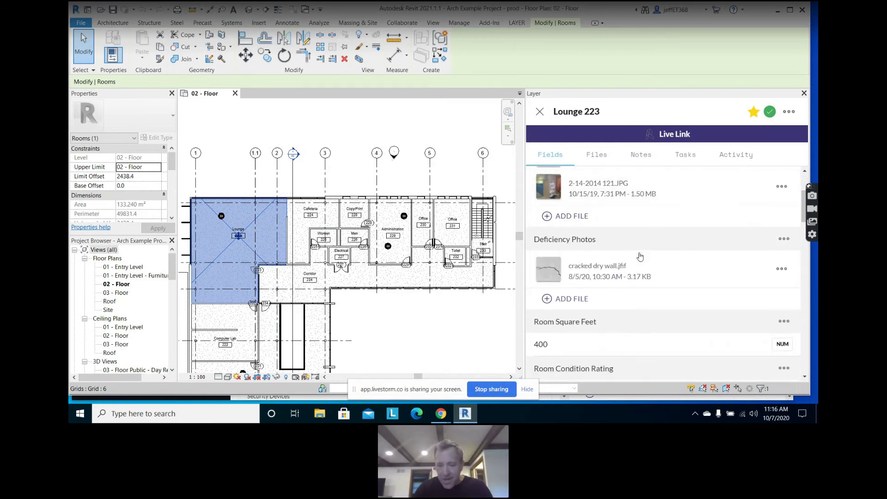
pyautogui.scroll(-8, 640, 257)
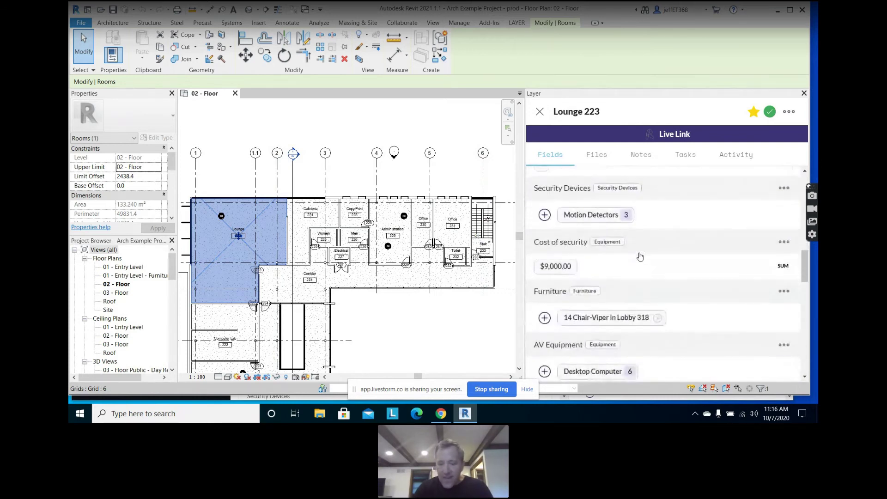
pyautogui.scroll(-1, 640, 256)
pyautogui.scroll(3, 640, 256)
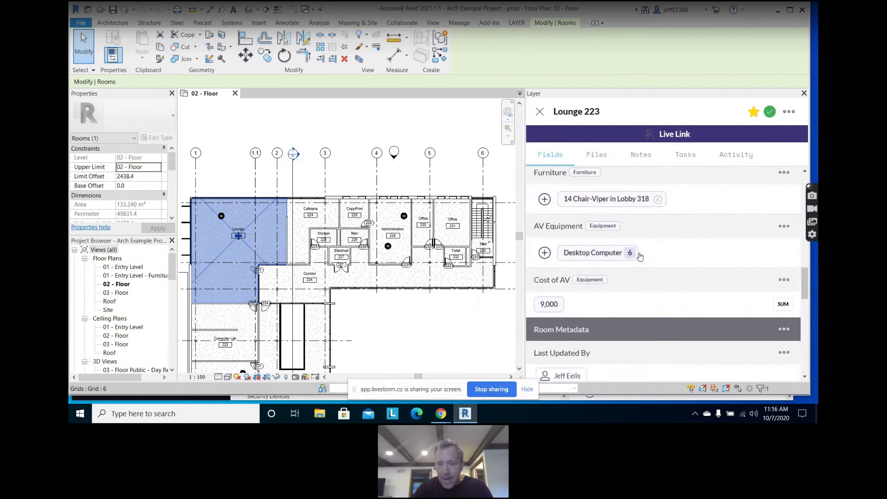
pyautogui.scroll(1, 640, 257)
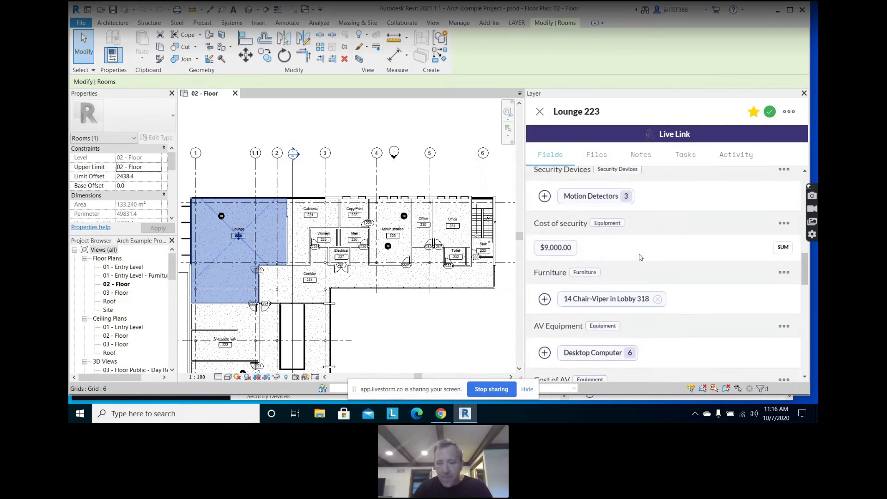
pyautogui.scroll(2, 640, 257)
pyautogui.scroll(-1, 640, 257)
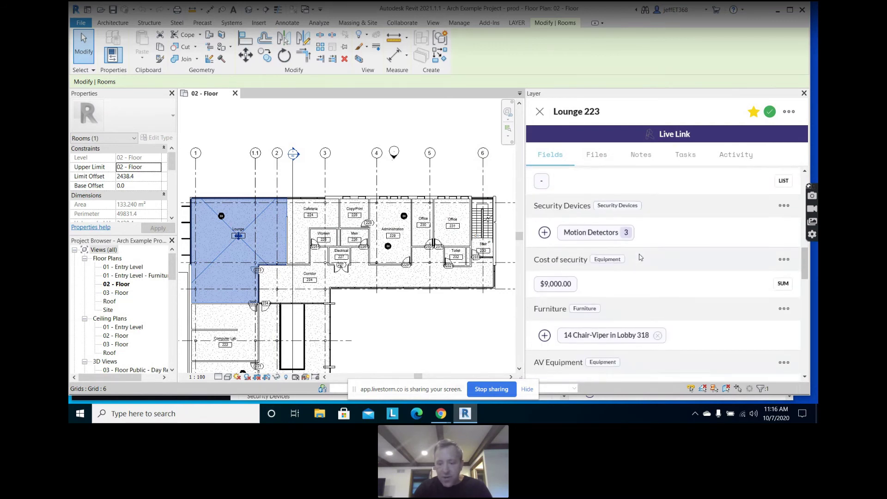
pyautogui.scroll(-2, 640, 257)
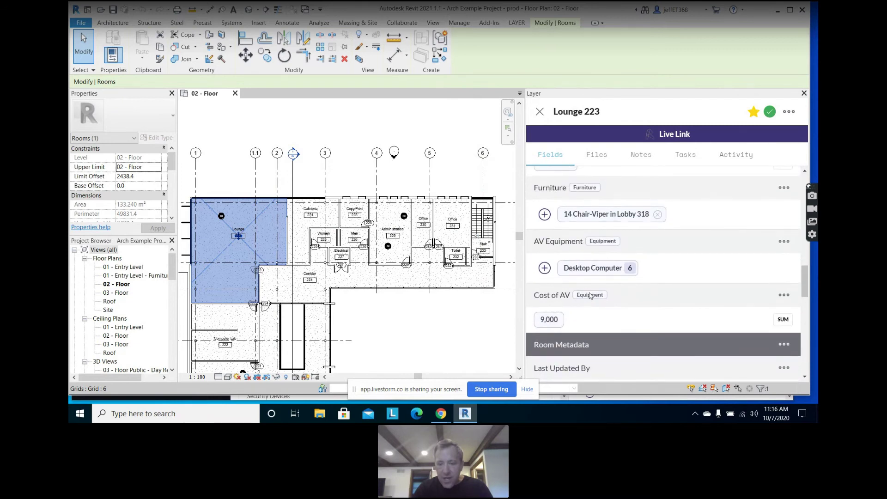
# Open the linked Desktop Computer AV equipment, view its cutsheet PDF, and close the preview
pyautogui.click(600, 266)
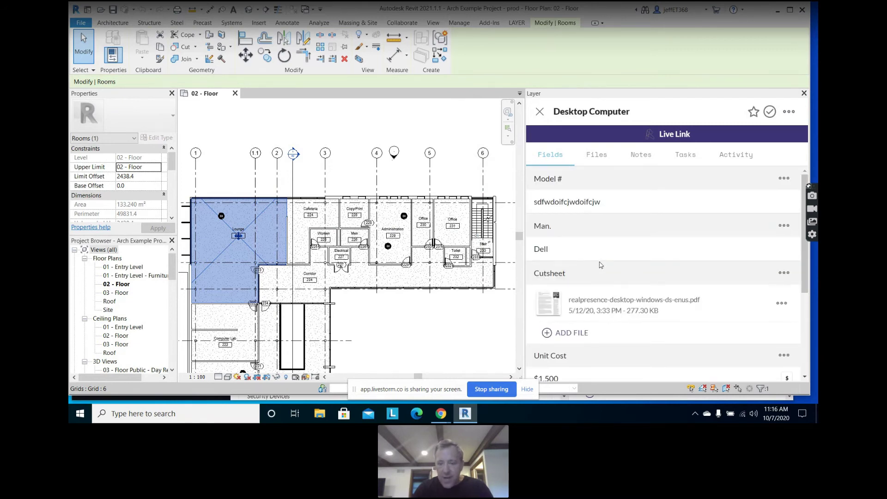
pyautogui.click(554, 305)
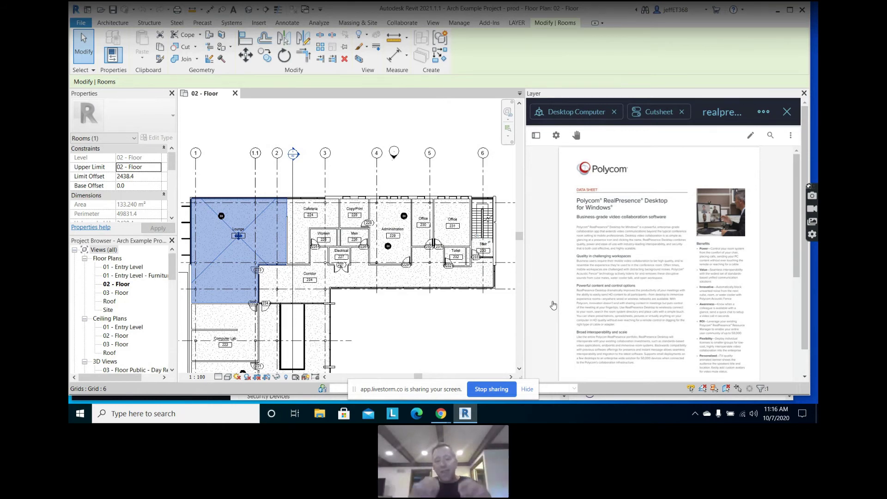
pyautogui.click(781, 115)
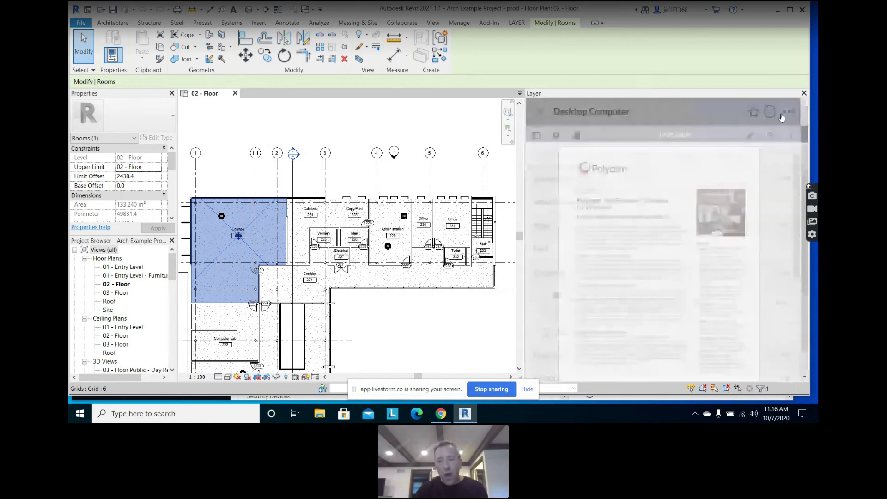
# Add a Layer reference in the Punch List category and place it in Lounge 223 on the 02 - Floor plan
pyautogui.click(510, 26)
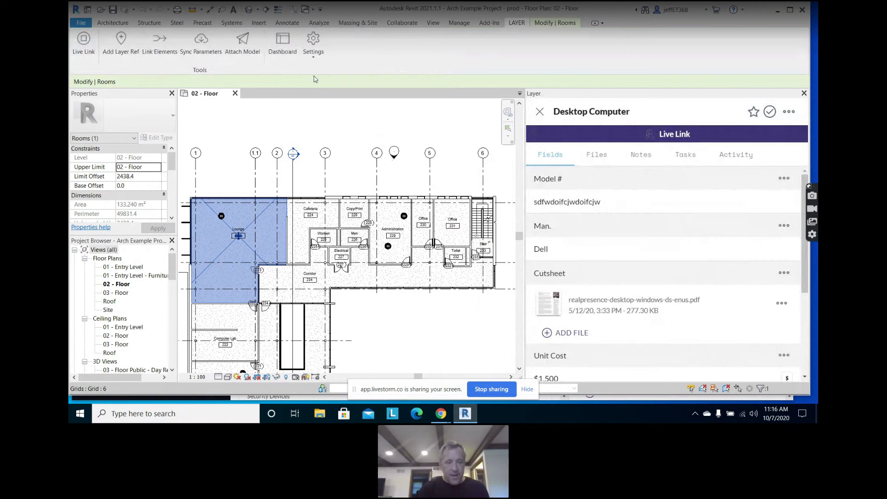
pyautogui.click(128, 43)
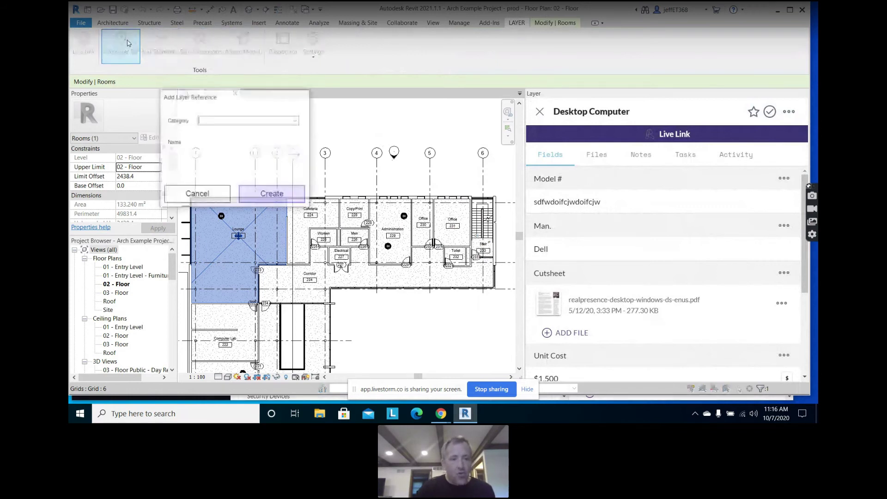
pyautogui.click(297, 123)
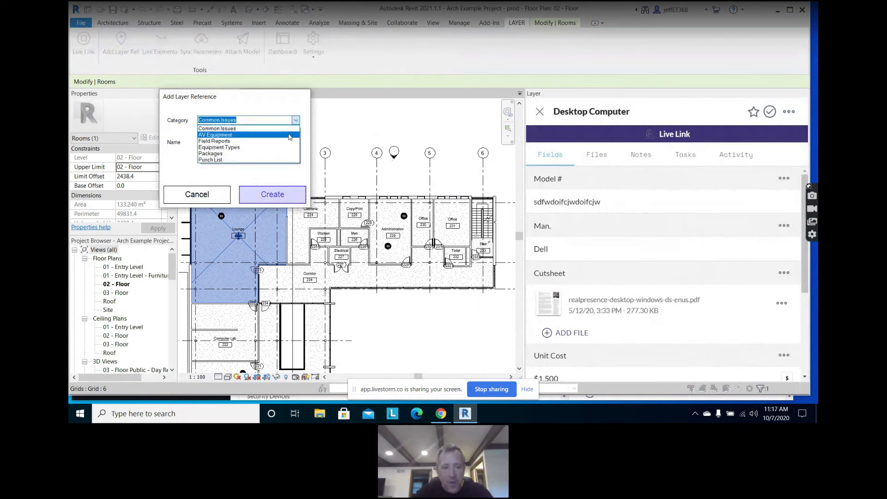
pyautogui.click(285, 160)
pyautogui.click(280, 194)
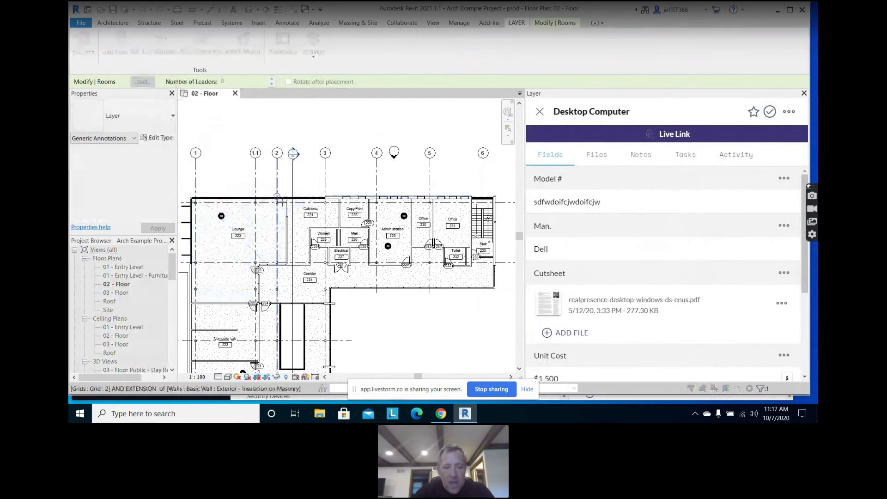
pyautogui.click(259, 230)
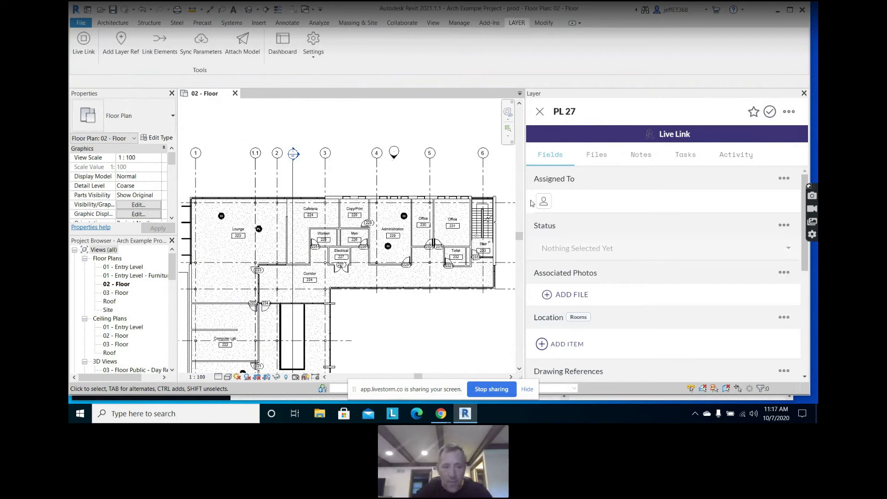
# Switch to Layer in the browser, search the Rooms category for 223, and open Lounge 223 to view its metadata and base material fields
pyautogui.click(198, 53)
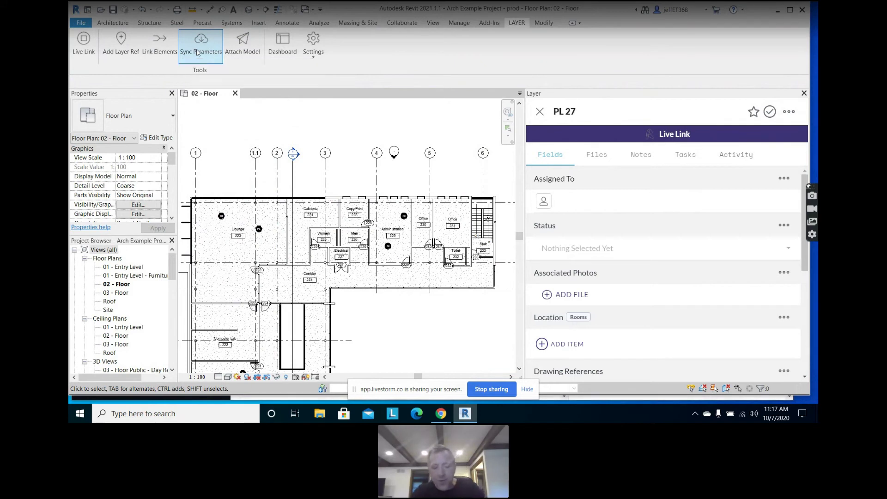
pyautogui.hotkey('alt', 'Tab')
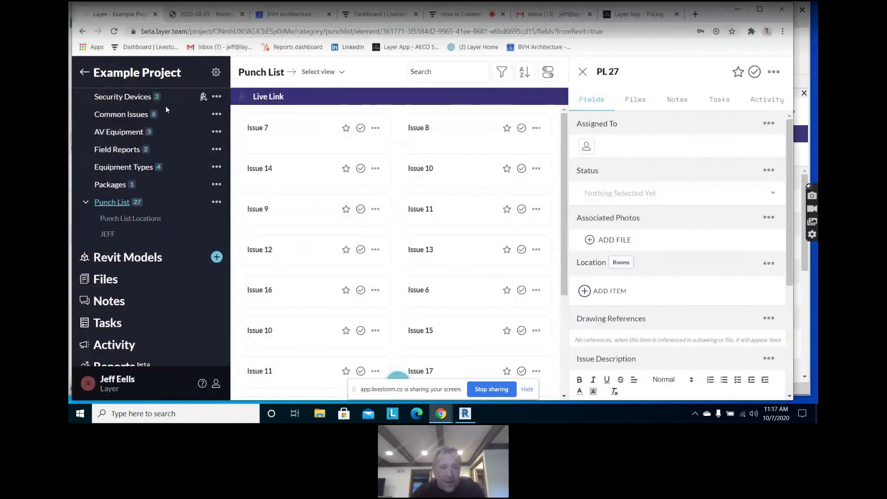
pyautogui.scroll(4, 140, 143)
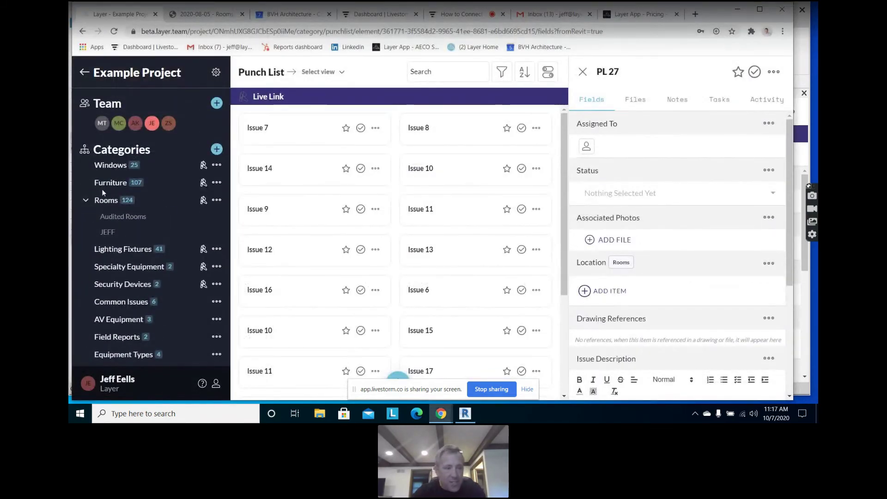
pyautogui.click(103, 198)
pyautogui.click(657, 71)
pyautogui.write('223')
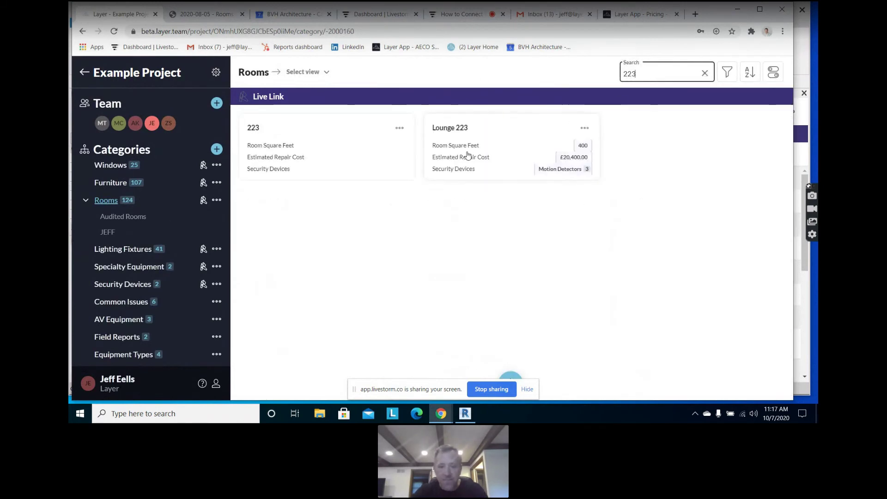
pyautogui.click(468, 155)
pyautogui.scroll(-10, 701, 307)
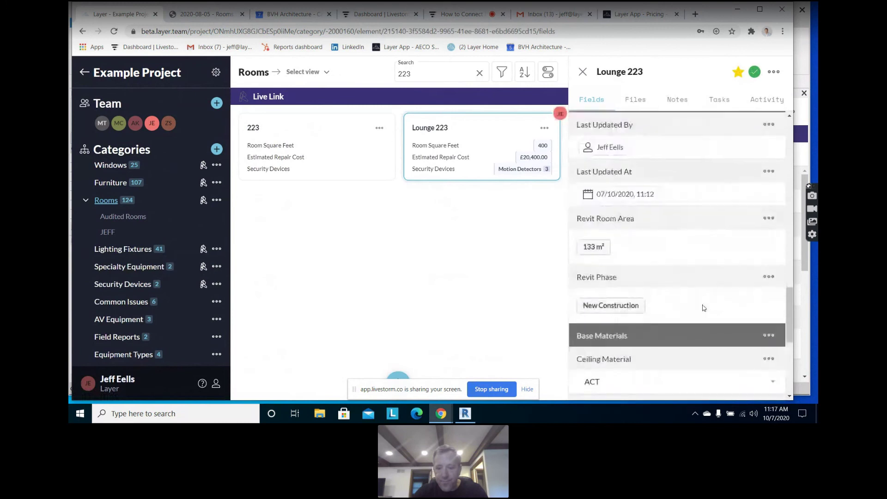
# Set Lounge 223's ceiling material to Gypsum and its wall material to Gypsum
pyautogui.scroll(-5, 702, 300)
pyautogui.scroll(1, 697, 277)
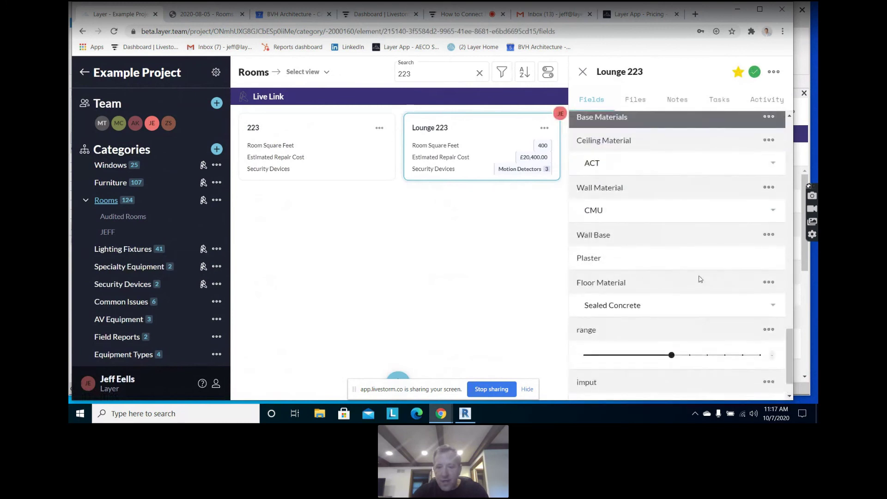
pyautogui.click(664, 164)
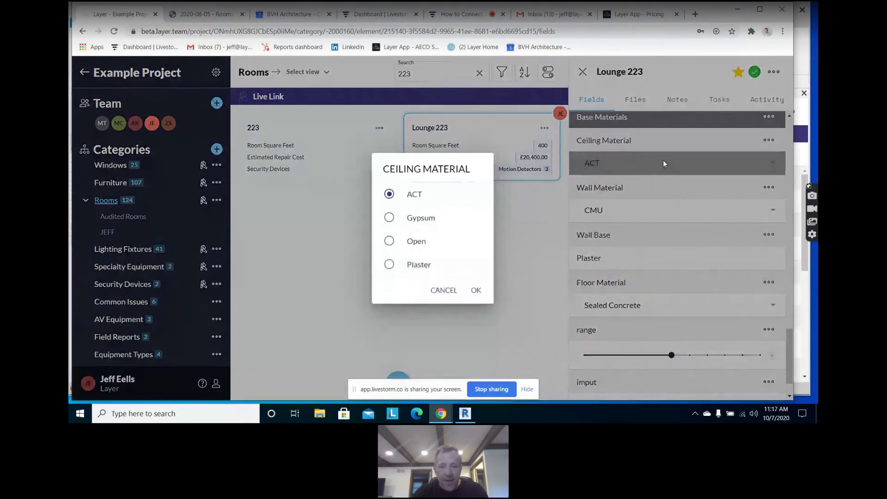
pyautogui.click(421, 218)
pyautogui.click(476, 290)
pyautogui.click(626, 210)
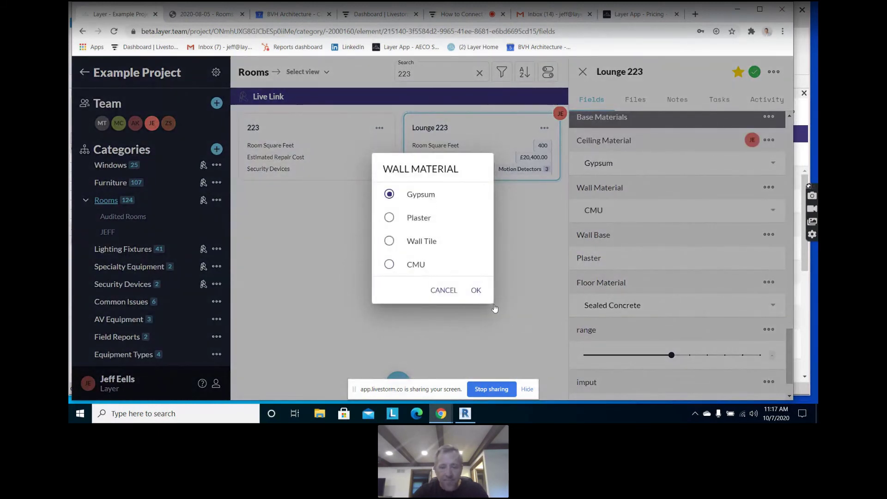
pyautogui.click(482, 293)
# Switch to Revit, sync parameters from Layer, and accept the incoming Wall Finish and Ceiling Finish changes for Lounge 223
pyautogui.press('super')
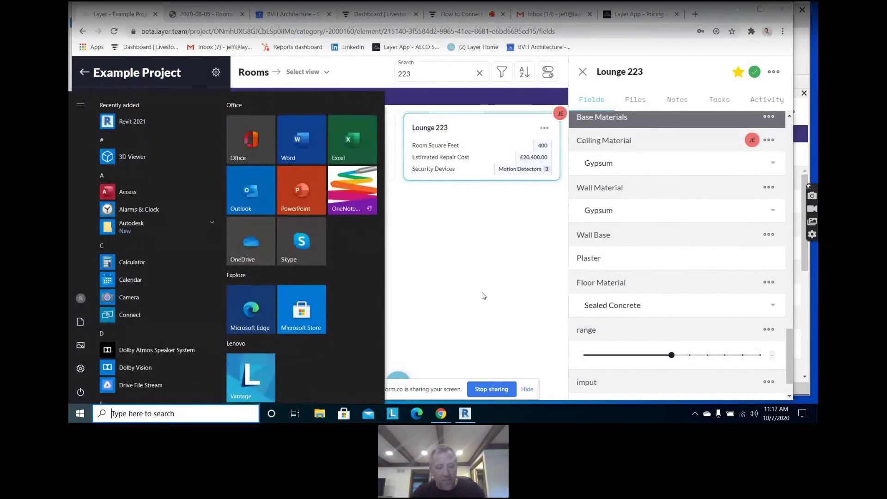
pyautogui.hotkey('alt', 'Tab')
pyautogui.hotkey('alt', 'Tab')
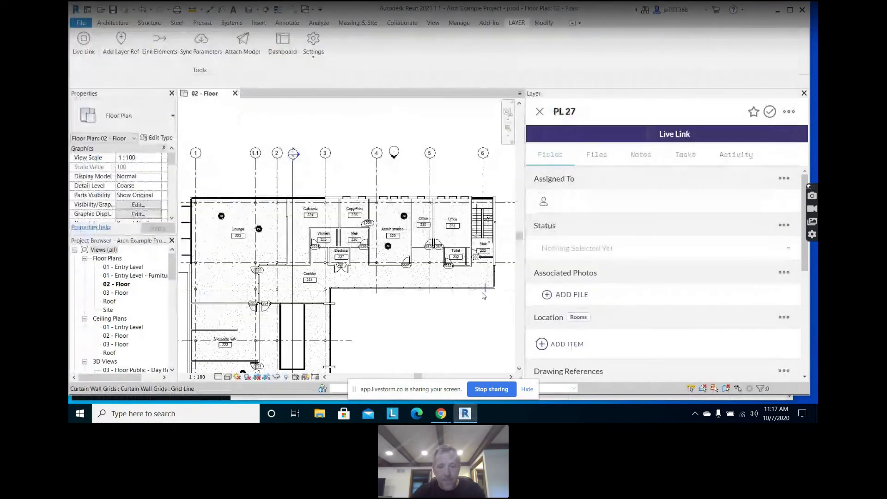
pyautogui.click(198, 56)
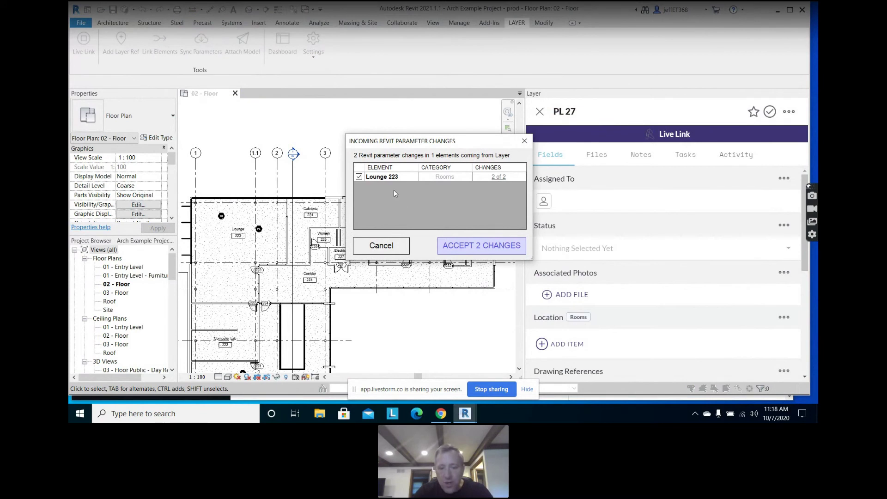
pyautogui.click(499, 177)
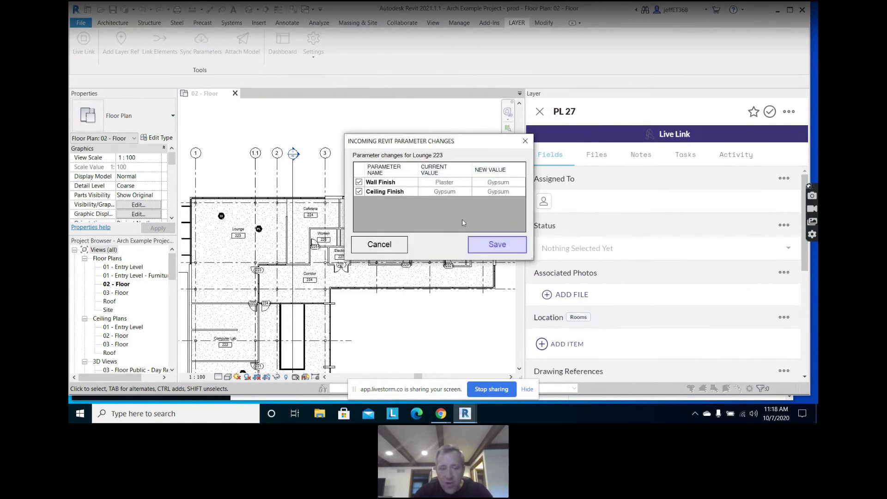
pyautogui.click(485, 241)
pyautogui.click(487, 246)
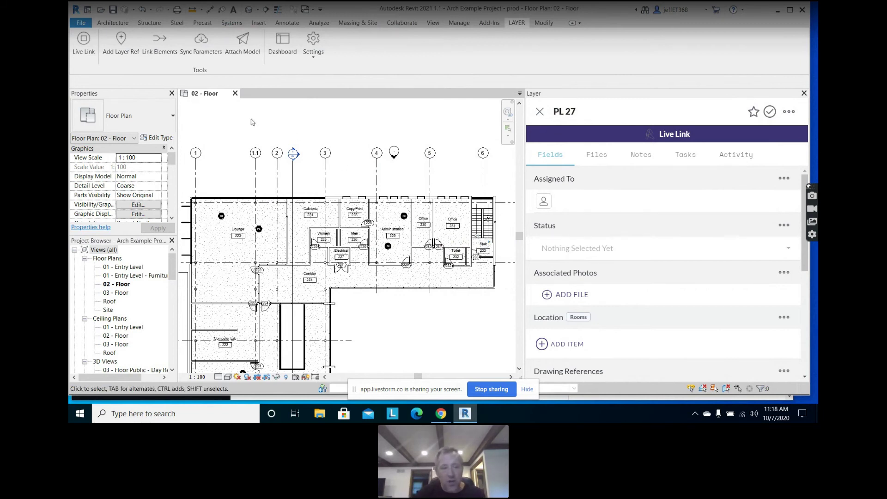
# Open Link Elements, select closet among the unattached Layer rooms, and finish linking without picking a Revit element
pyautogui.click(157, 55)
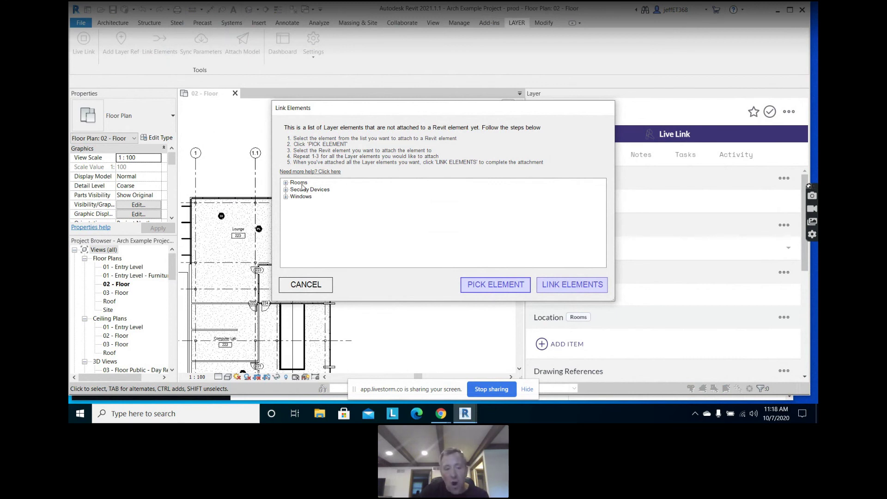
pyautogui.doubleClick(303, 183)
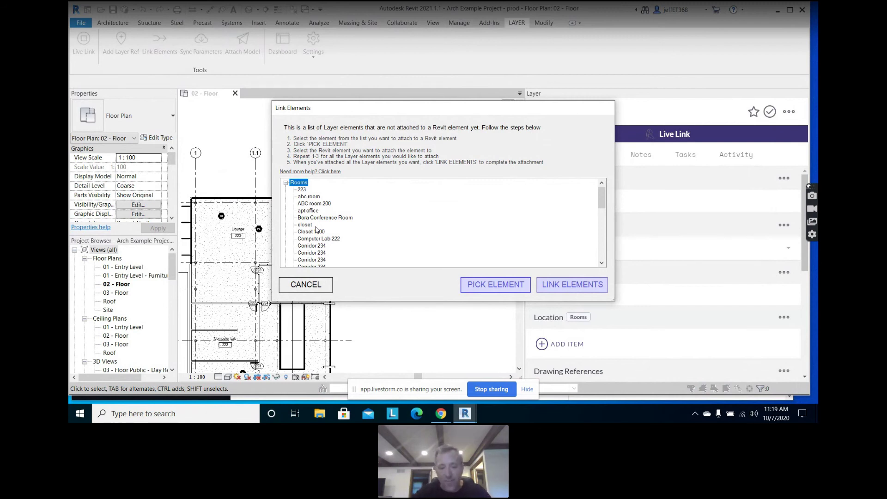
pyautogui.click(304, 224)
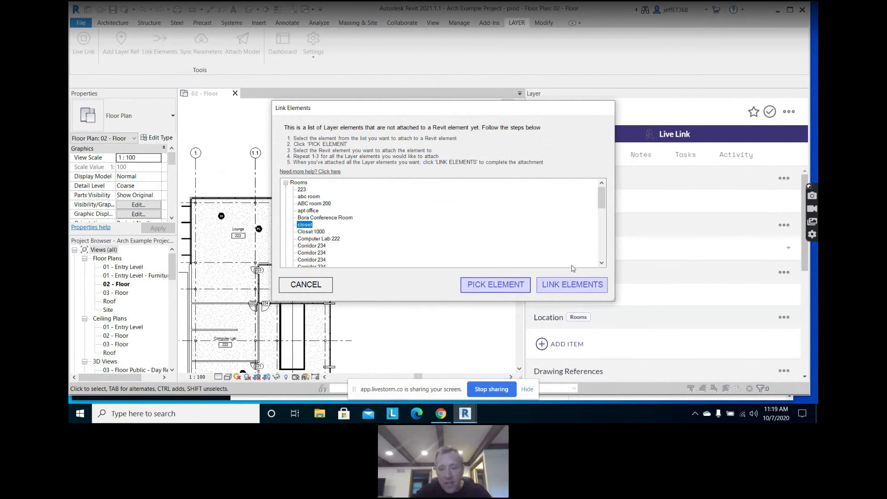
pyautogui.click(571, 283)
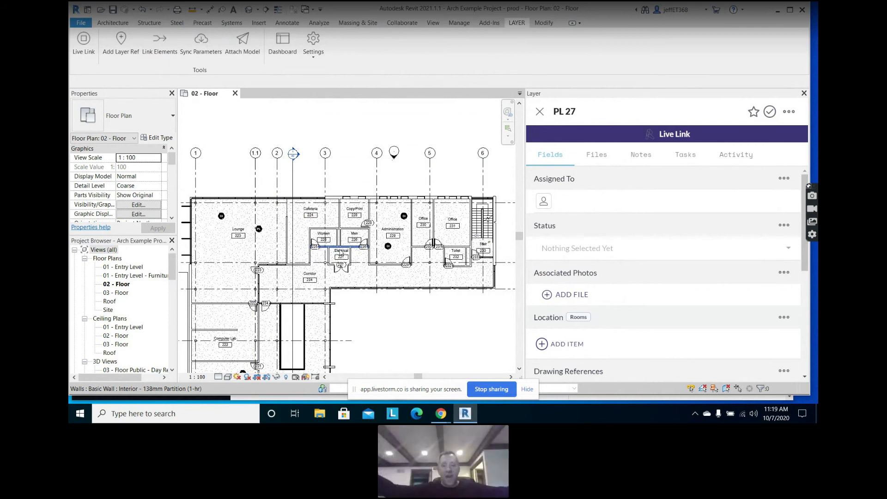
# Switch to Layer in the browser and view the project's Files, Notes, Tasks, Activity and Reports pages
pyautogui.hotkey('alt', 'Tab')
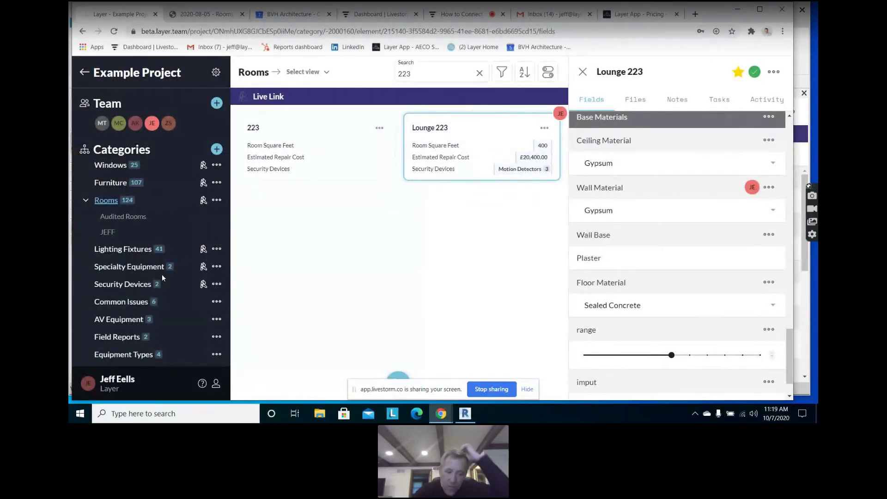
pyautogui.scroll(-5, 161, 276)
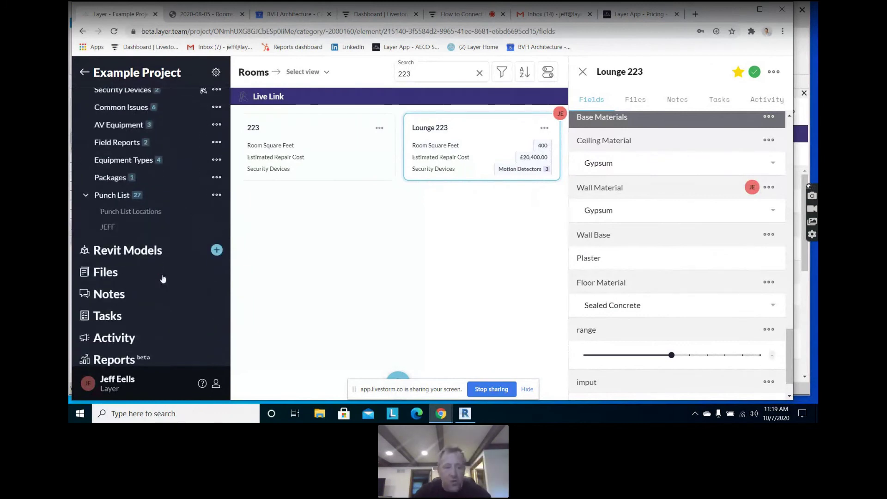
pyautogui.click(110, 274)
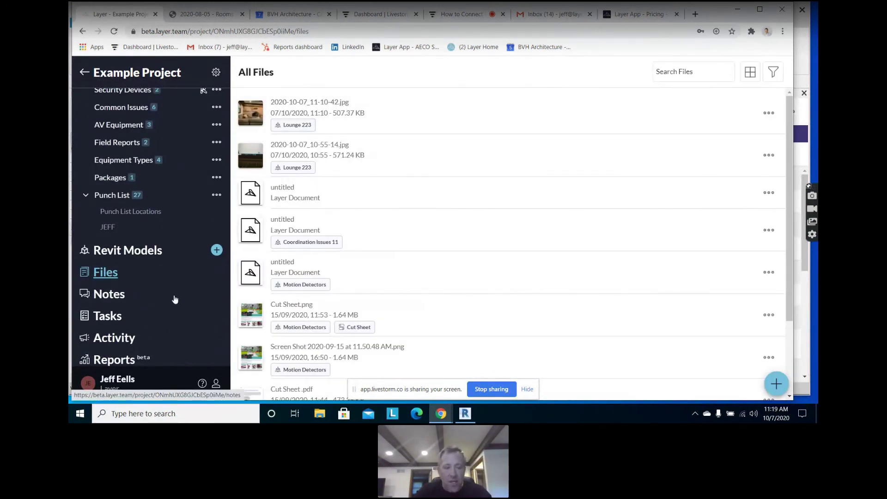
pyautogui.click(143, 297)
pyautogui.click(127, 318)
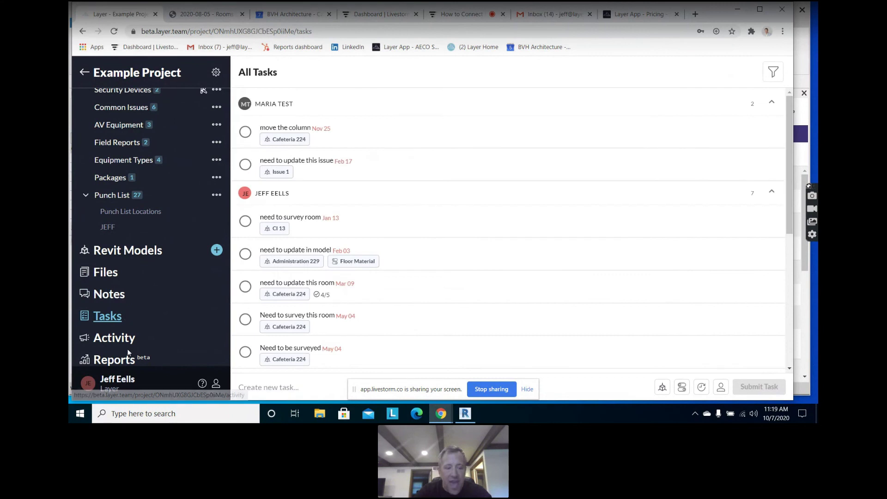
pyautogui.click(129, 342)
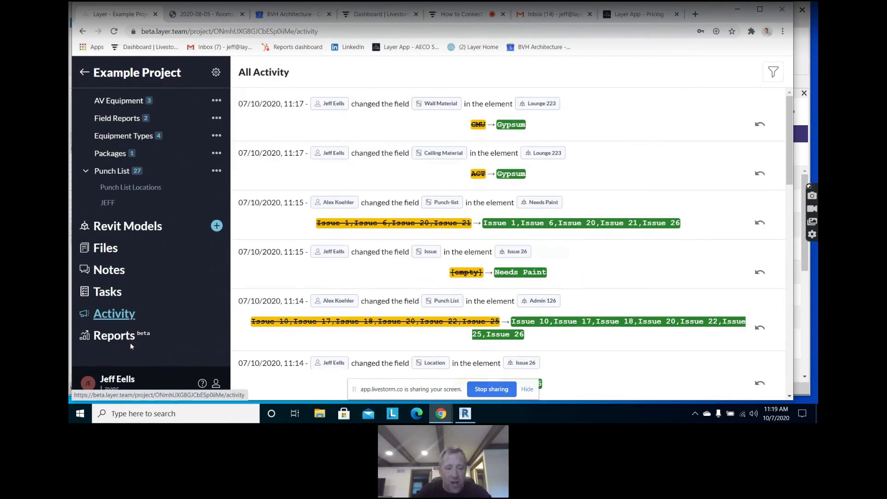
pyautogui.click(123, 339)
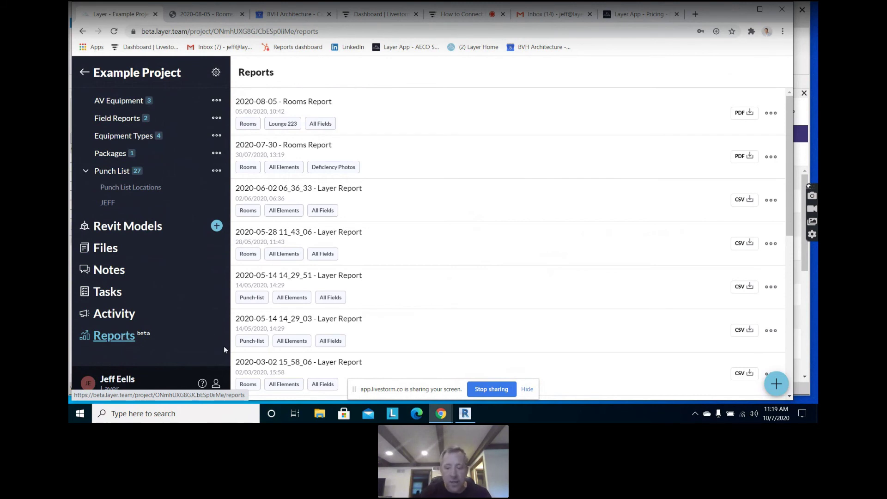
# Set up a new report for the Equipment Types category, limited to the Motion Detector element
pyautogui.click(777, 382)
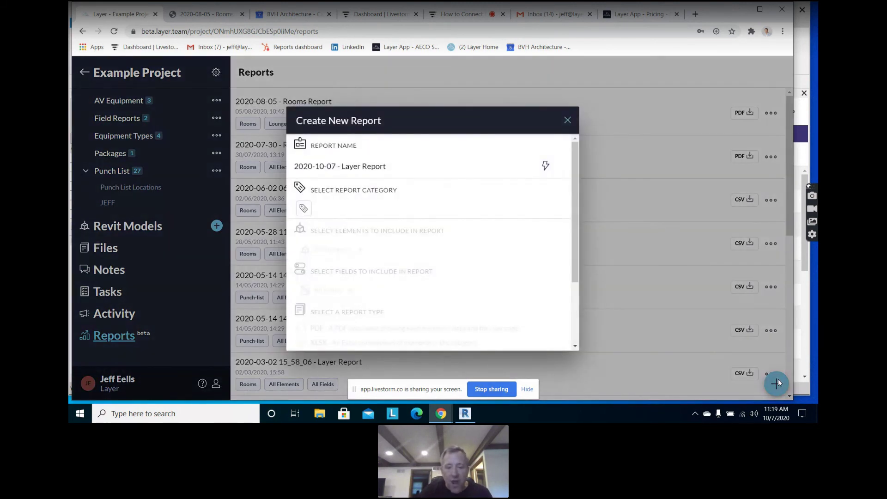
pyautogui.click(304, 209)
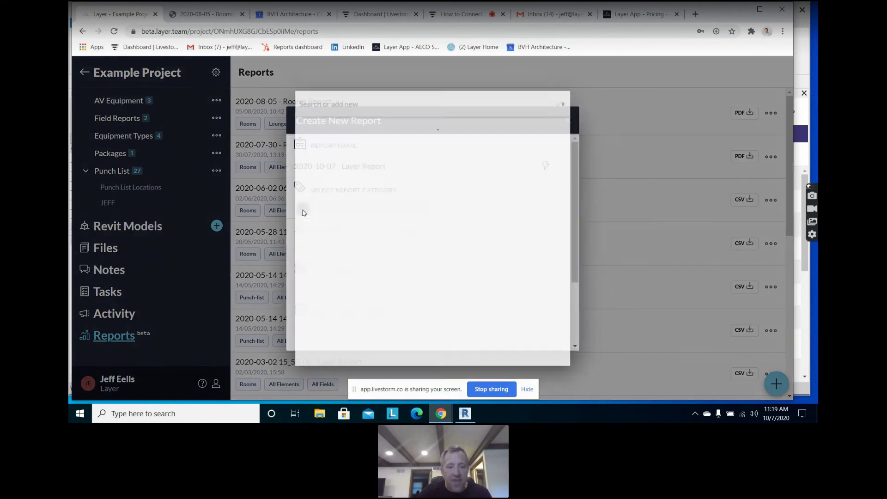
pyautogui.click(373, 179)
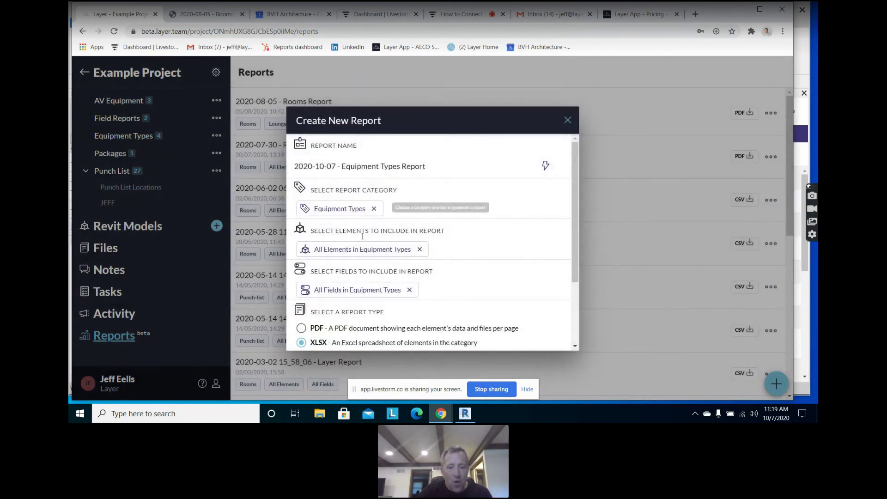
pyautogui.click(360, 249)
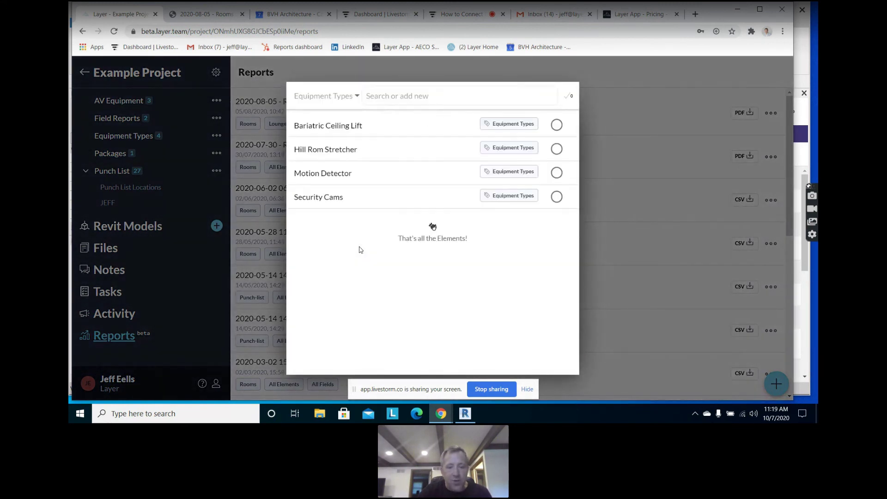
pyautogui.click(556, 174)
pyautogui.click(568, 95)
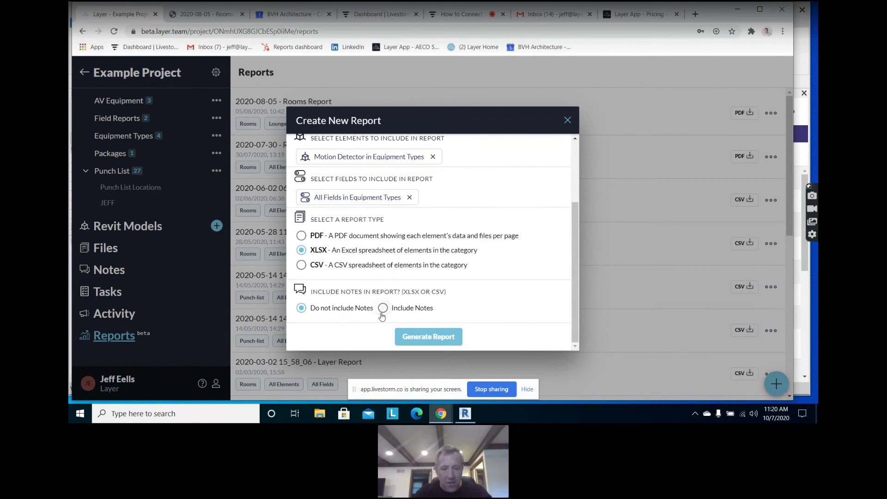
# Review Lounge 223's data and first room photo in the 2020-08-05 Rooms Report PDF, and return to Layer to discard the new report
pyautogui.click(221, 18)
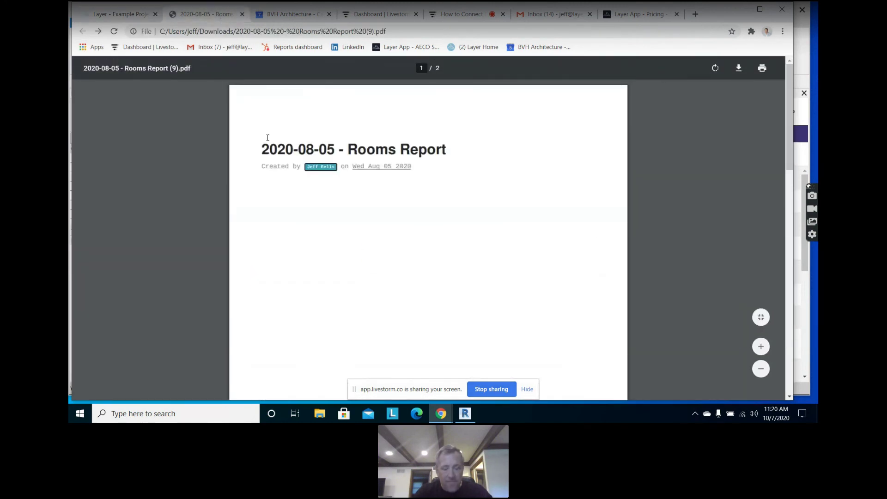
pyautogui.scroll(-10, 268, 137)
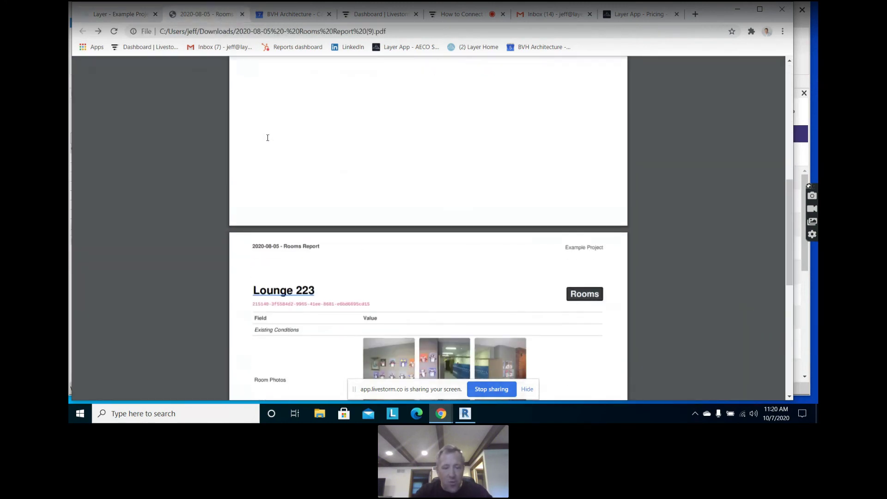
pyautogui.scroll(-1, 268, 138)
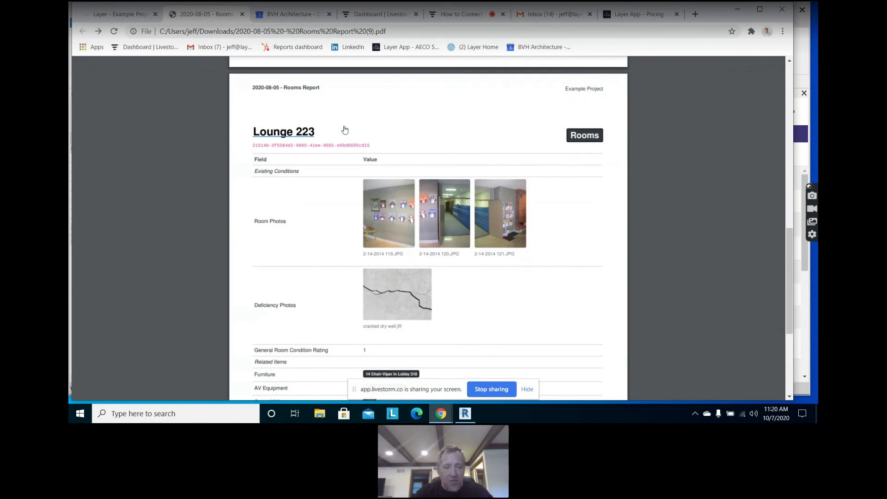
pyautogui.scroll(-1, 304, 281)
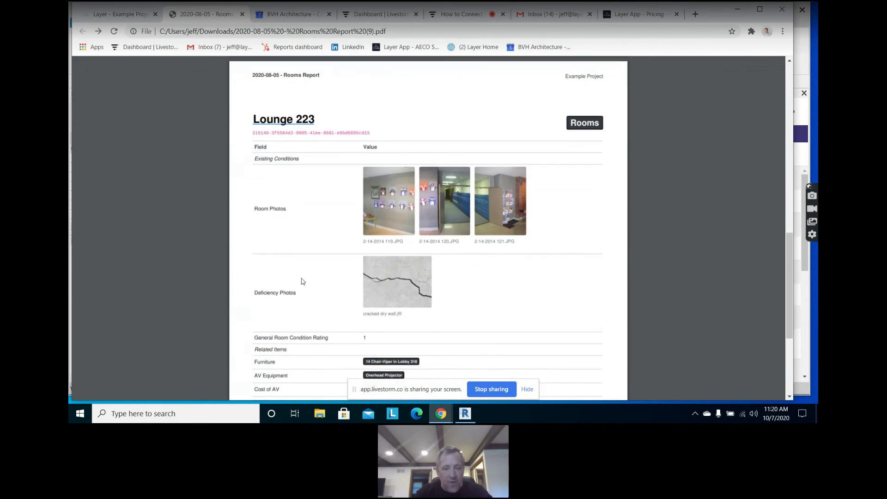
pyautogui.click(400, 201)
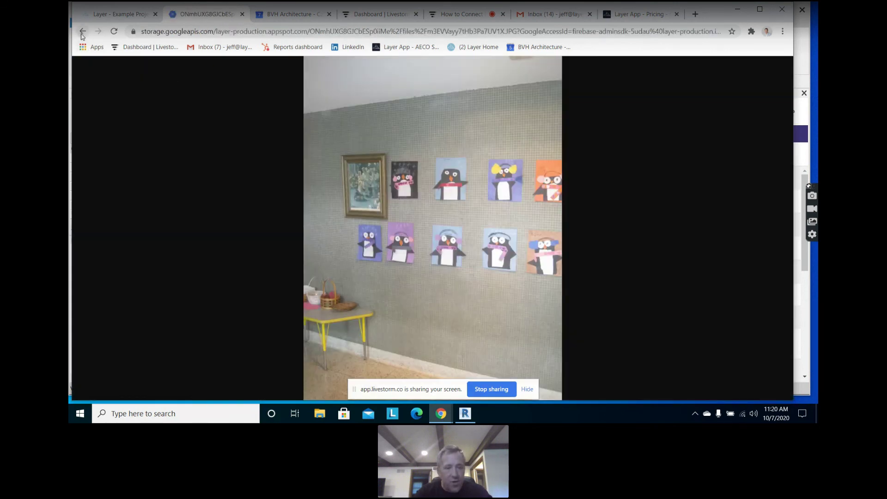
pyautogui.click(83, 31)
pyautogui.scroll(-15, 284, 208)
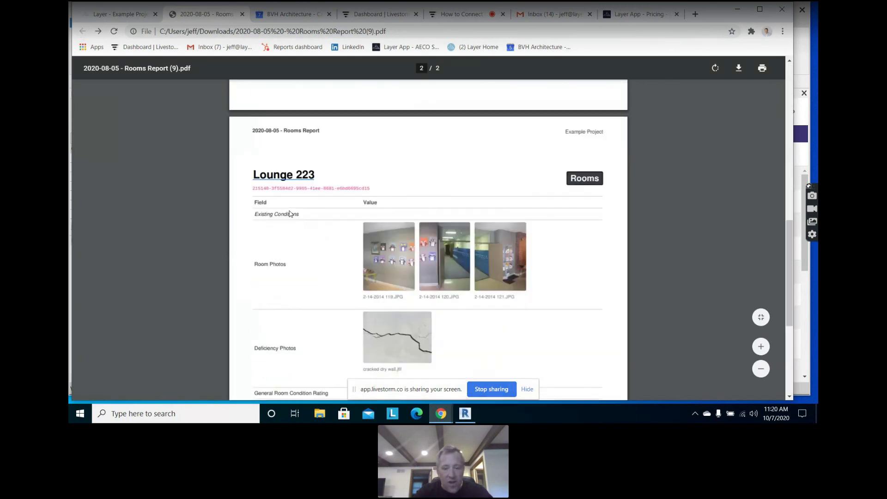
pyautogui.scroll(-1, 291, 214)
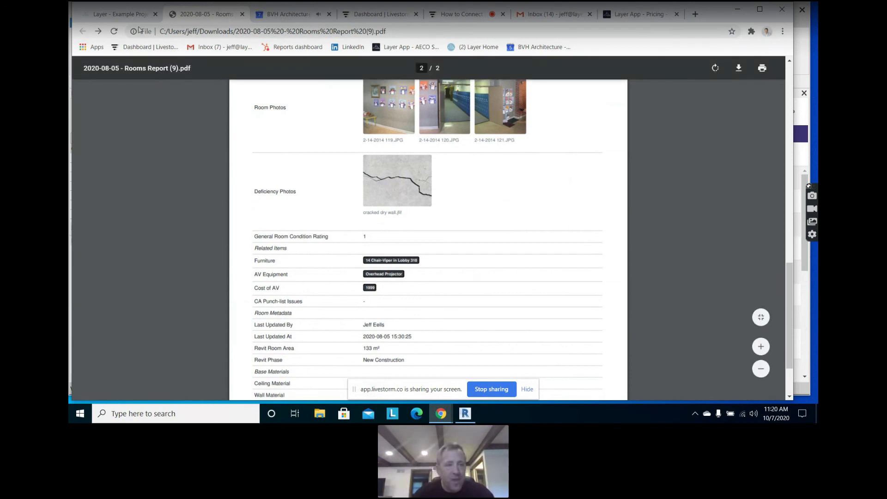
pyautogui.click(119, 14)
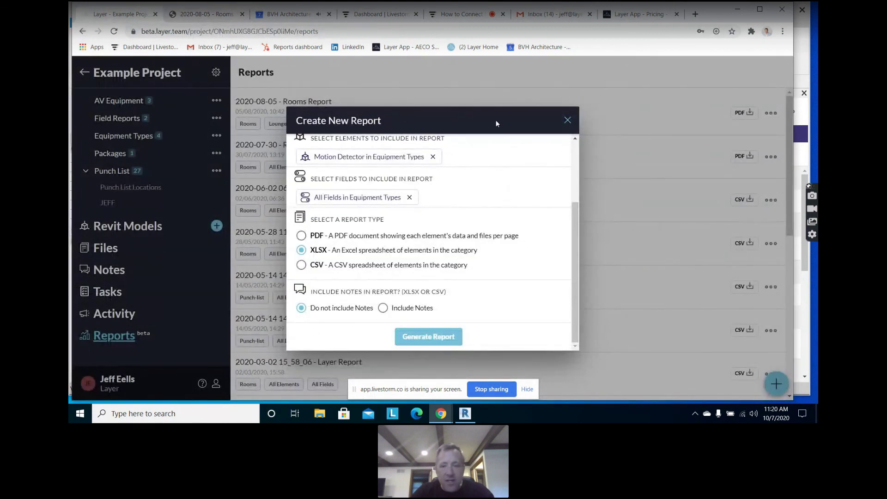
pyautogui.click(568, 121)
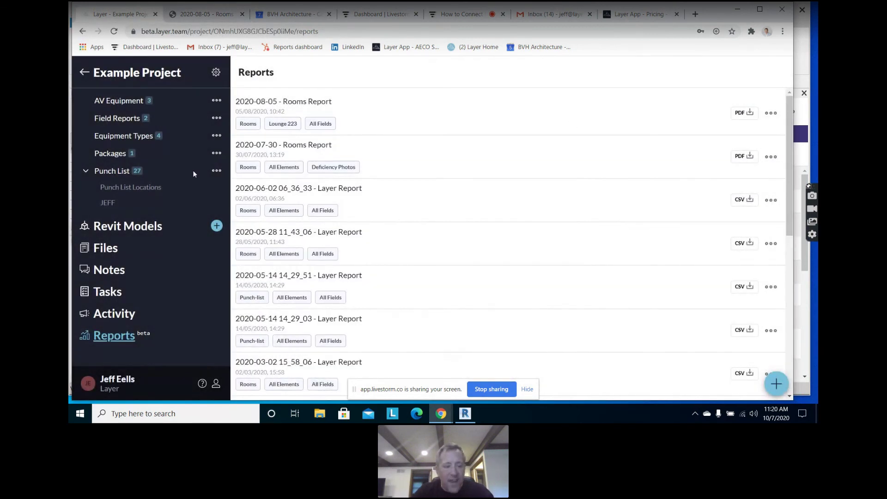
# Open the Project Team sharing settings and view the company user choices and the permission levels, keeping Editor
pyautogui.scroll(5, 194, 174)
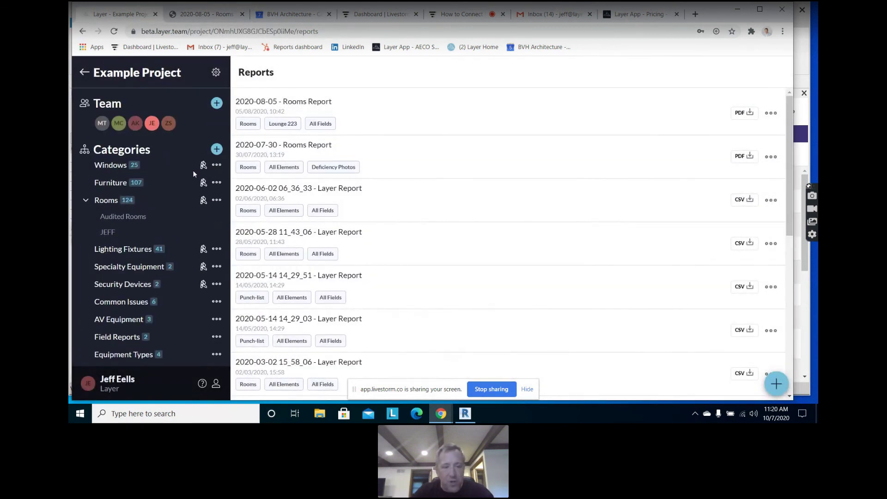
pyautogui.click(217, 104)
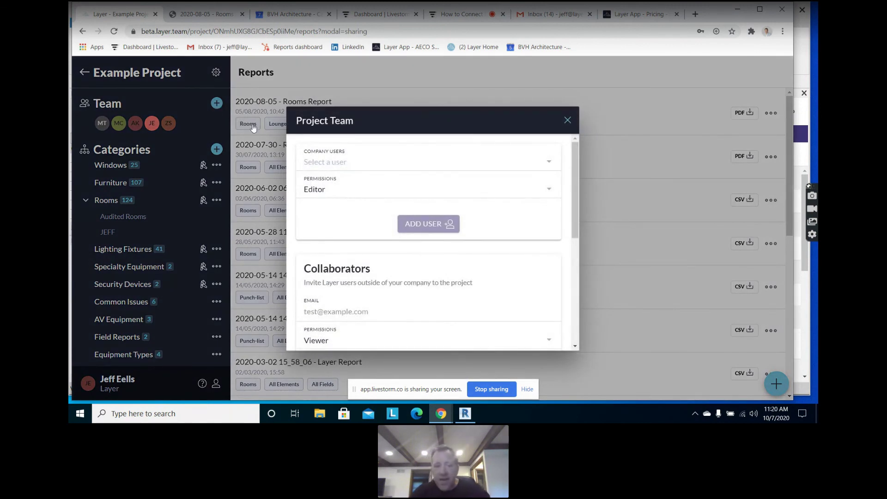
pyautogui.click(323, 159)
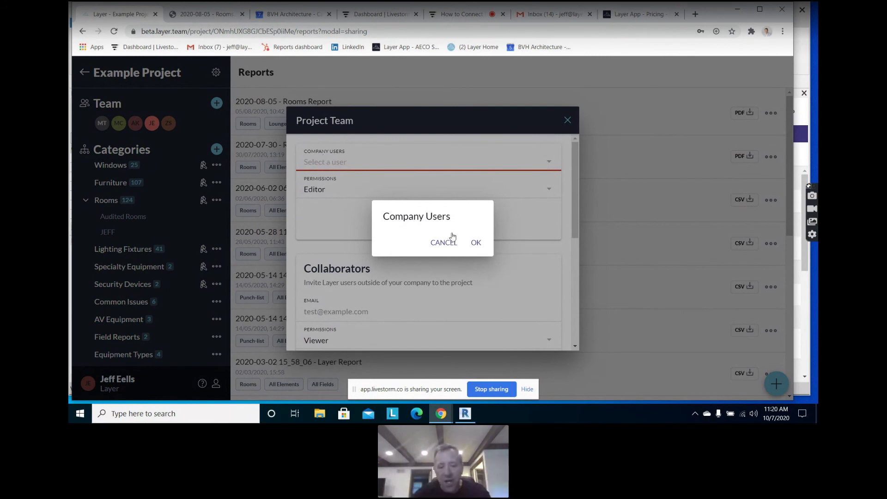
pyautogui.click(474, 241)
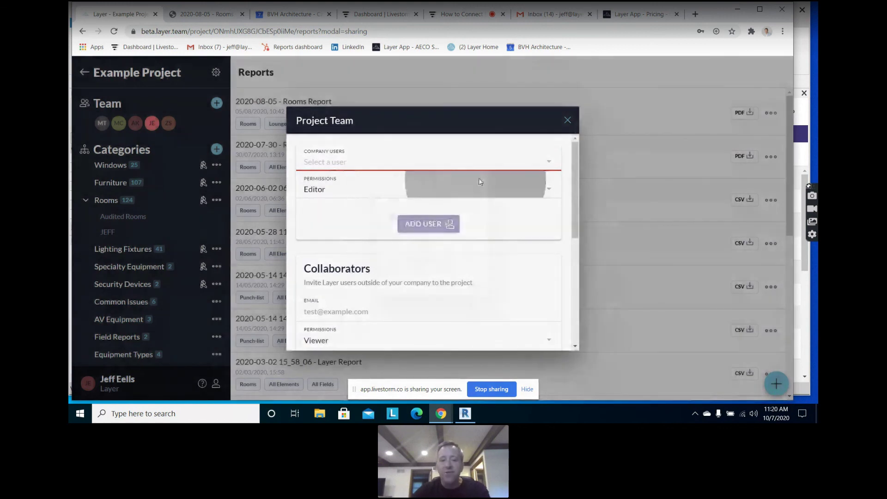
pyautogui.click(479, 179)
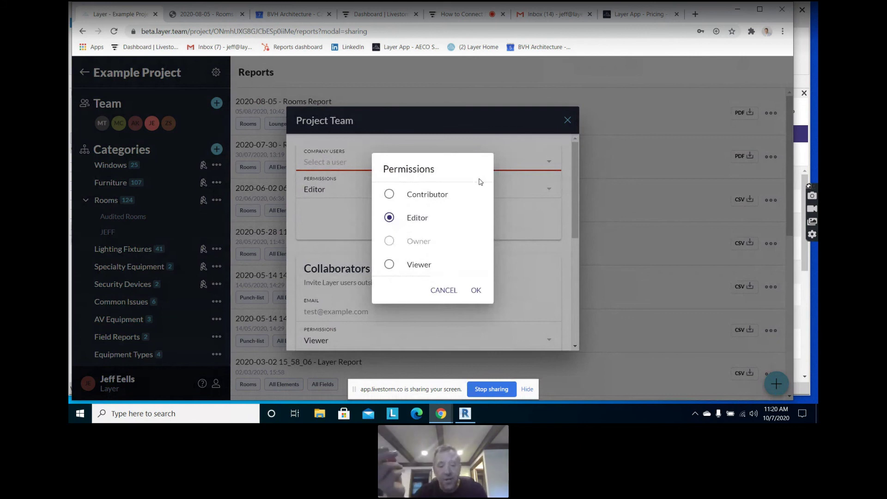
pyautogui.click(479, 290)
# View the Collaborators section's email and permissions fields for inviting Layer users outside the company
pyautogui.click(462, 308)
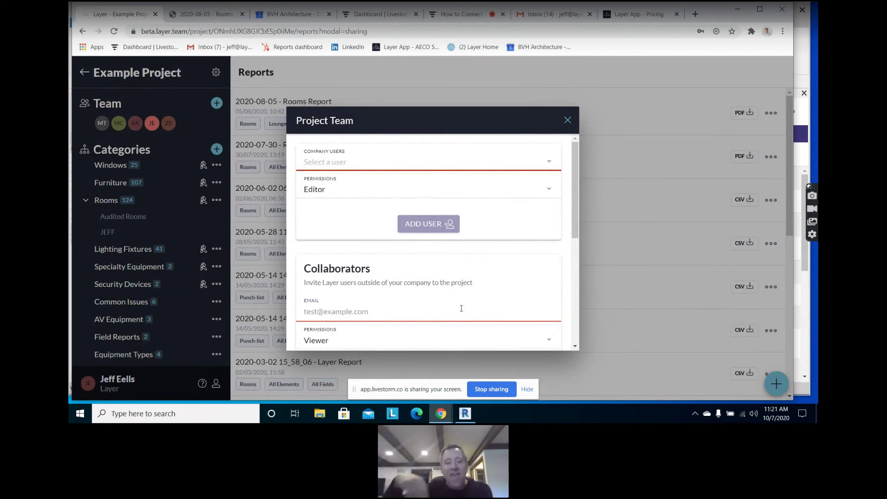
pyautogui.scroll(-1, 461, 309)
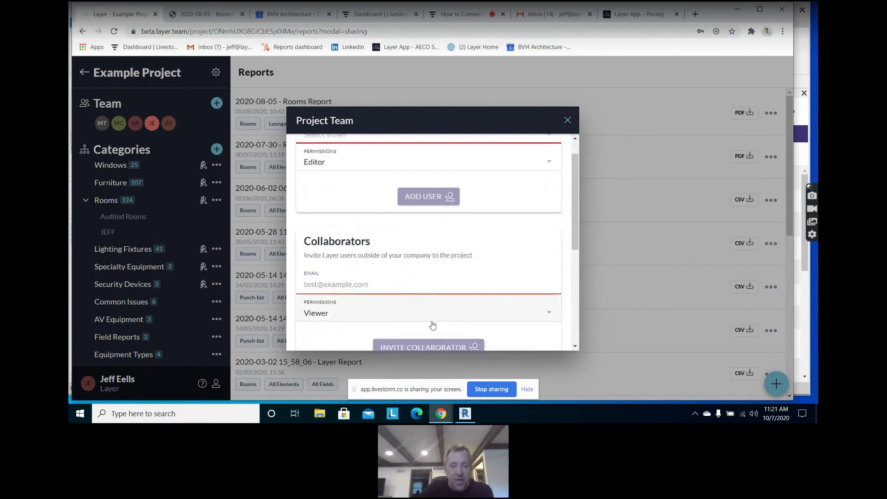
pyautogui.rightClick(437, 320)
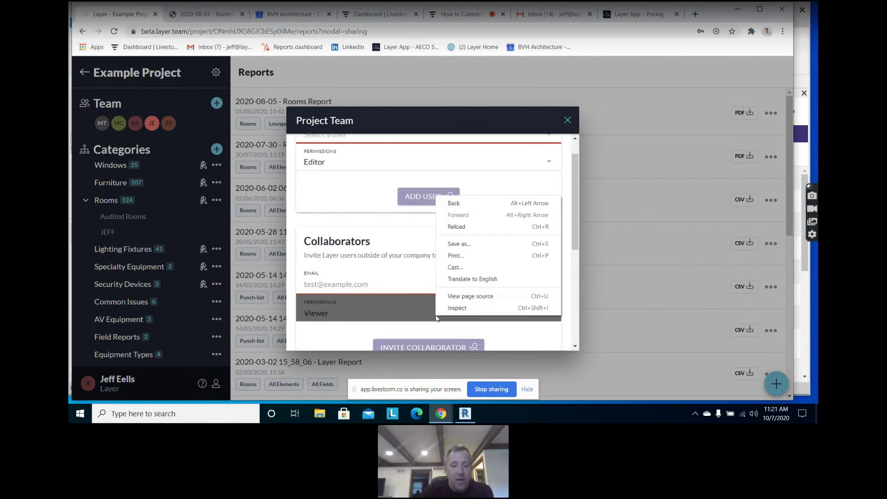
pyautogui.click(411, 288)
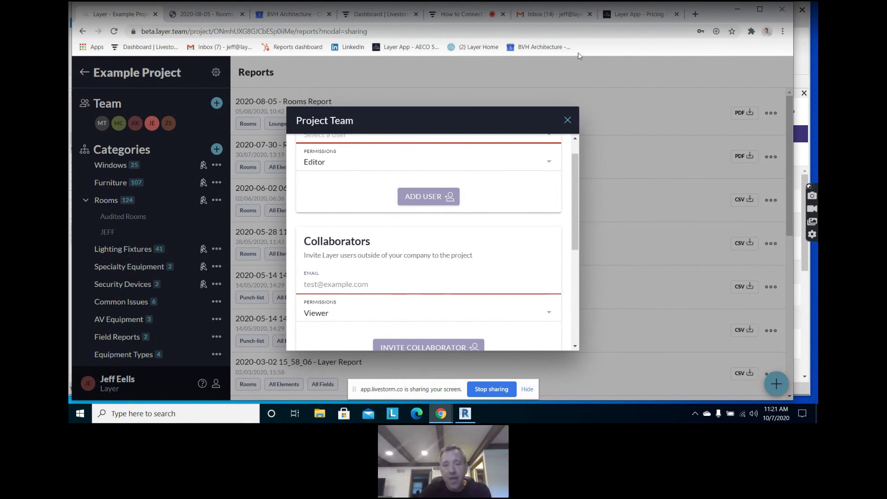
# Switch to Layer's Full Feature List page, review the plan prices, usage limits and project collaborator allowances, and stop screen sharing
pyautogui.click(645, 14)
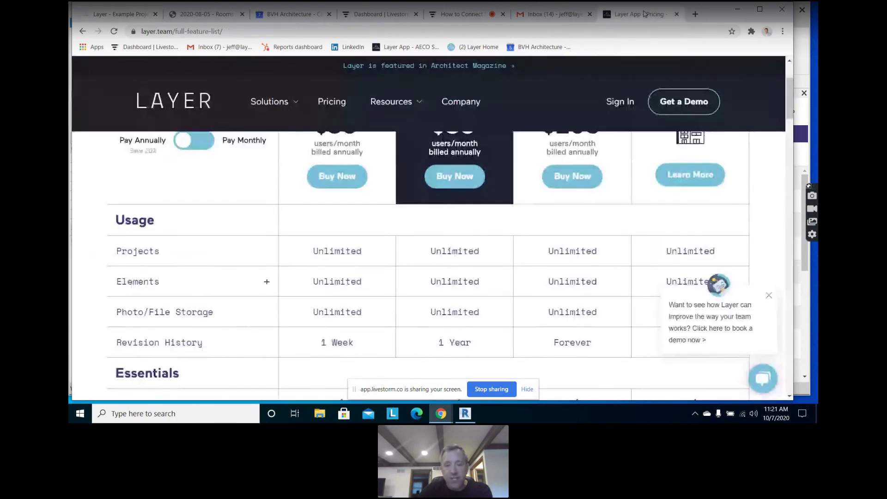
pyautogui.scroll(2, 471, 174)
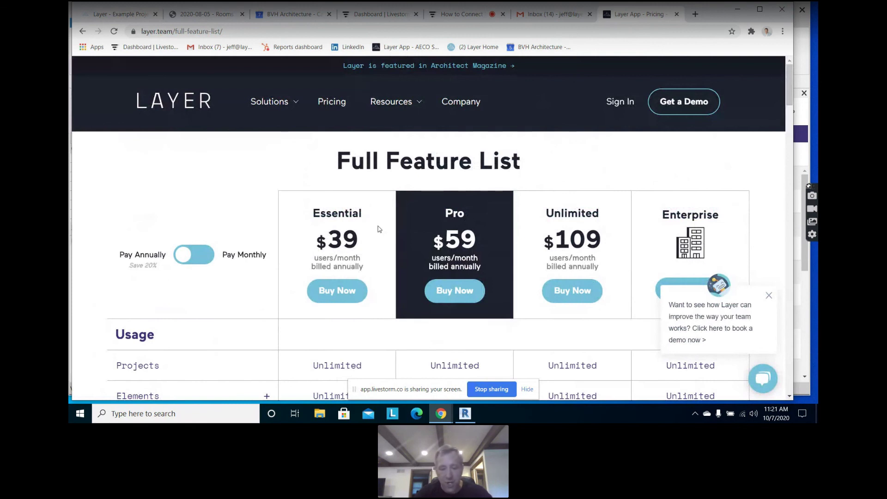
pyautogui.scroll(-2, 379, 229)
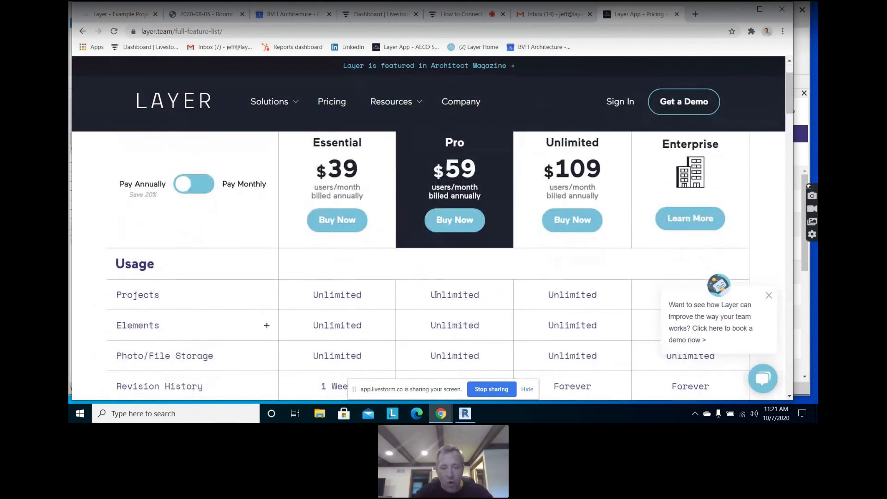
pyautogui.scroll(-2, 462, 292)
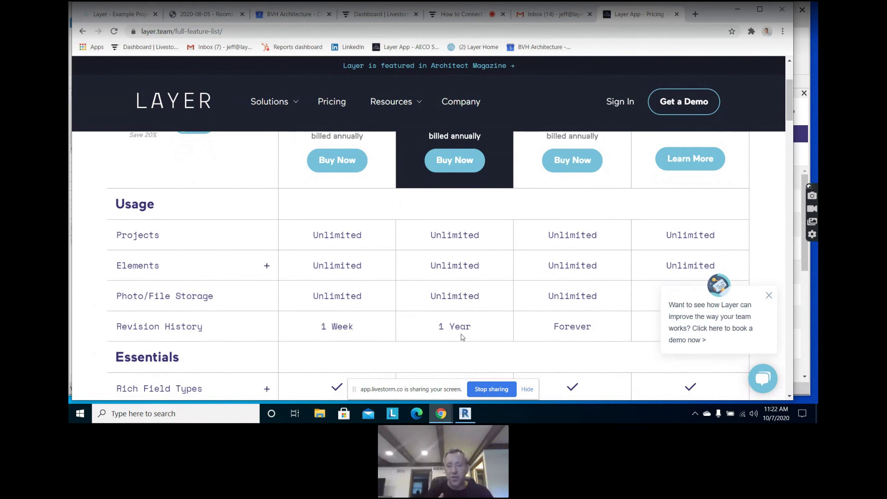
pyautogui.scroll(-6, 462, 337)
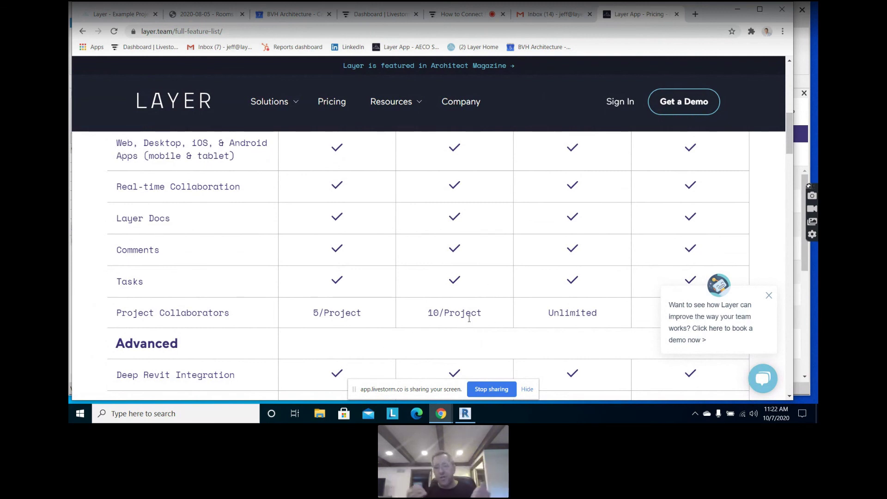
pyautogui.click(495, 390)
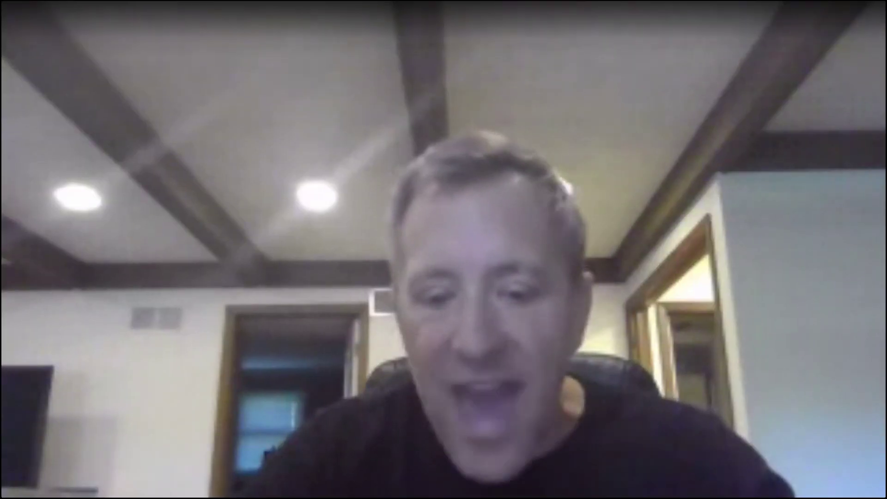